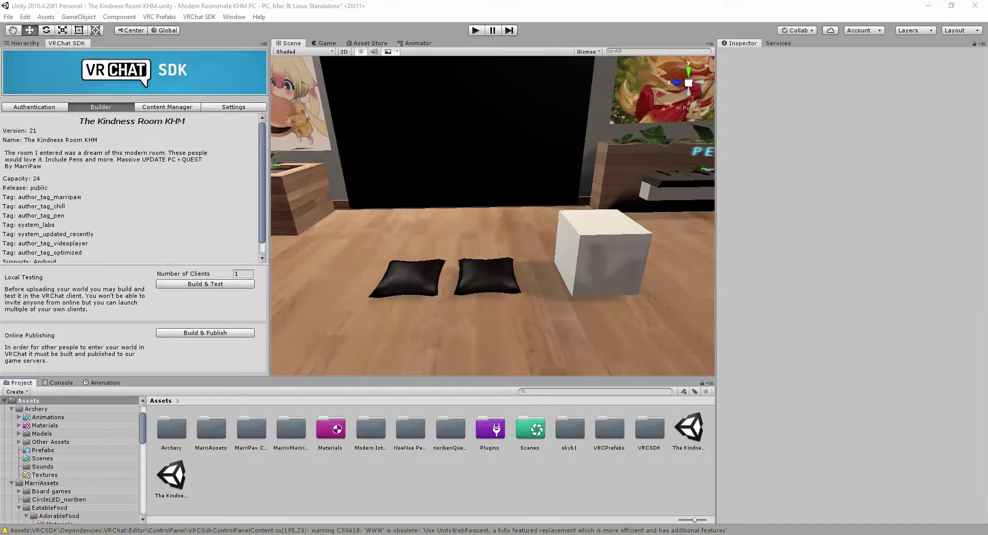
# Step: Switch to the VRChat test client and test grabbing, lifting and releasing the black pillows on the floor
pyautogui.moveTo(567, 534)
pyautogui.click(549, 493)
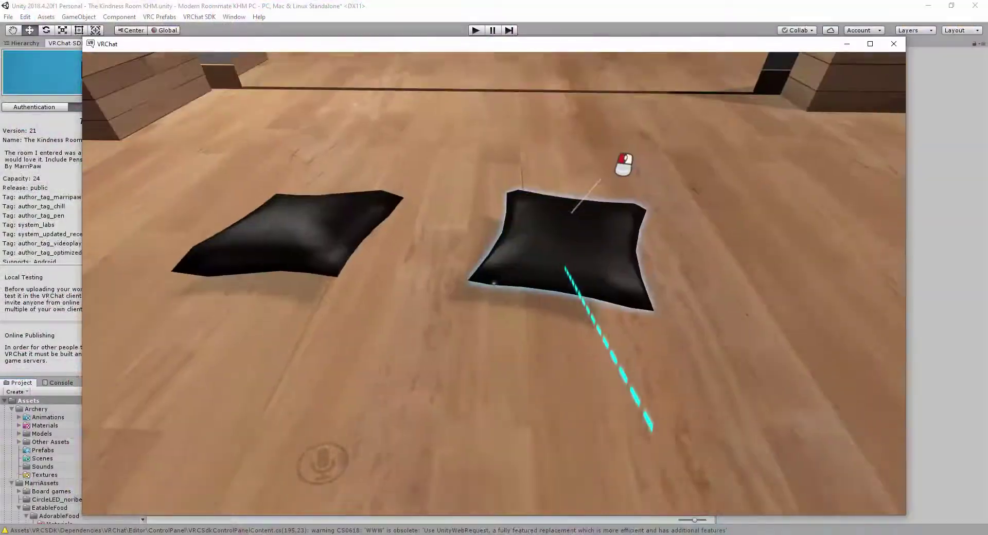
pyautogui.click(494, 284)
pyautogui.click(494, 283)
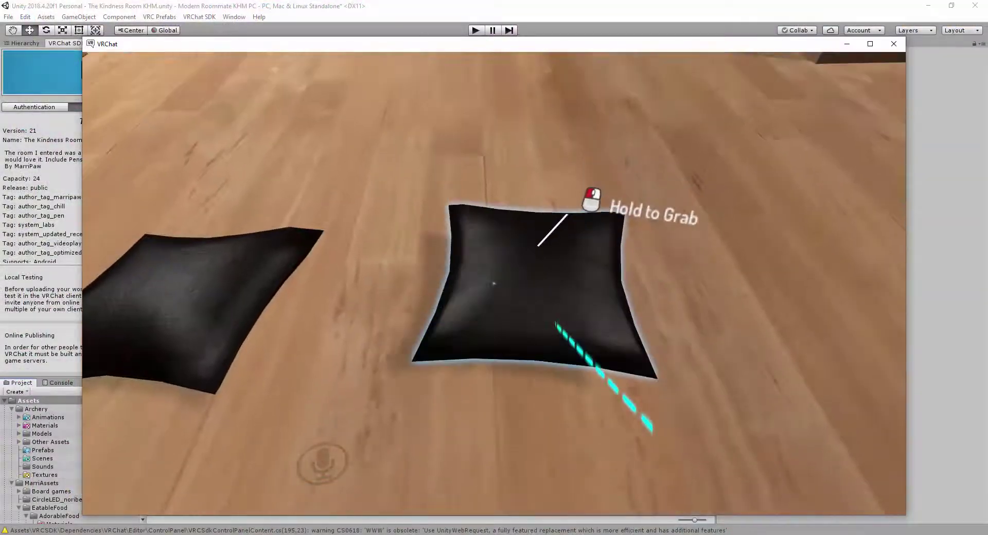
pyautogui.click(494, 283)
pyautogui.click(494, 283)
pyautogui.click(494, 283)
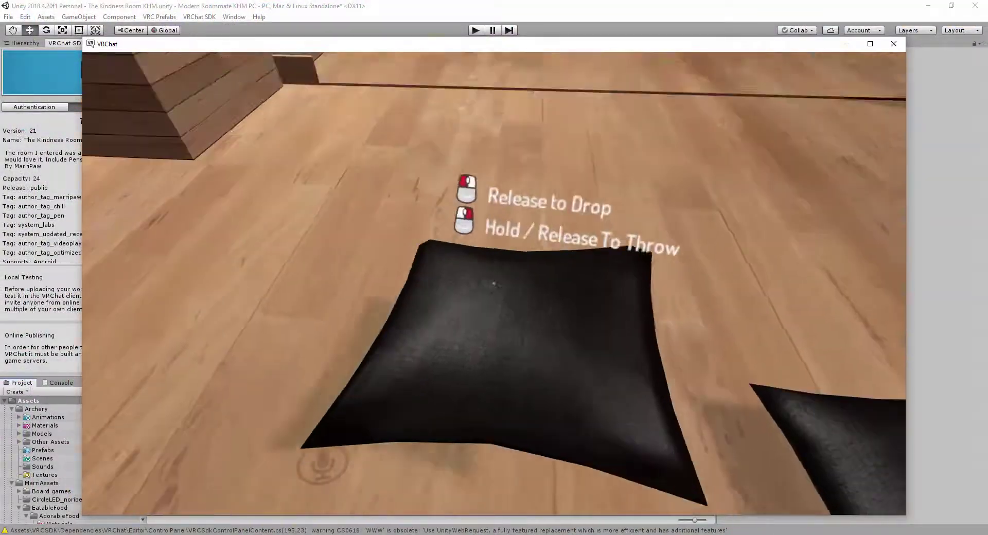
pyautogui.click(494, 284)
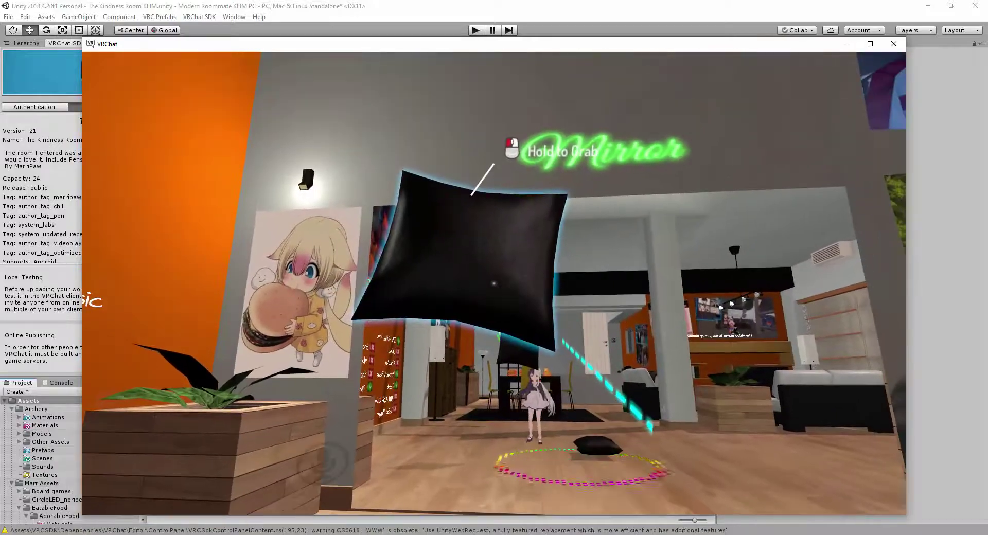
pyautogui.click(494, 283)
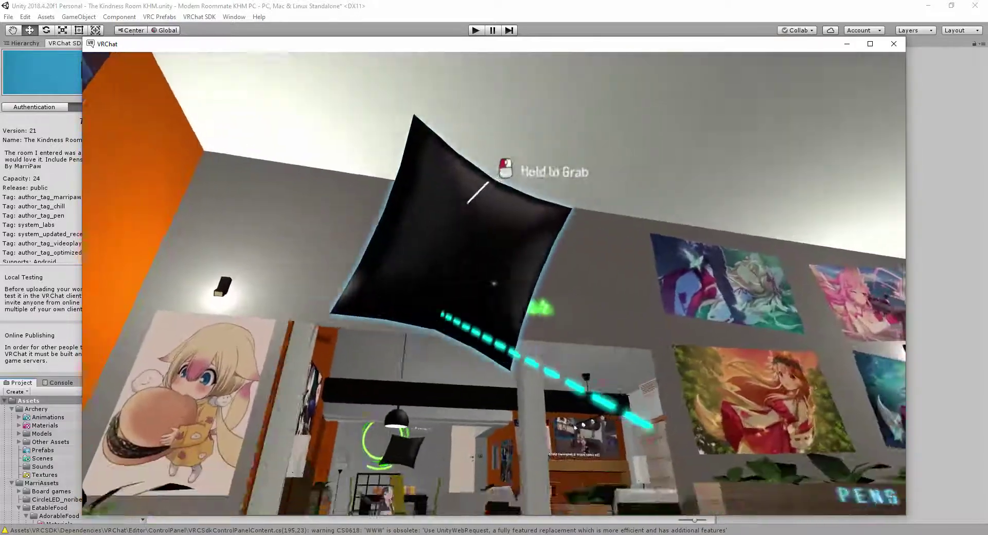
pyautogui.click(494, 283)
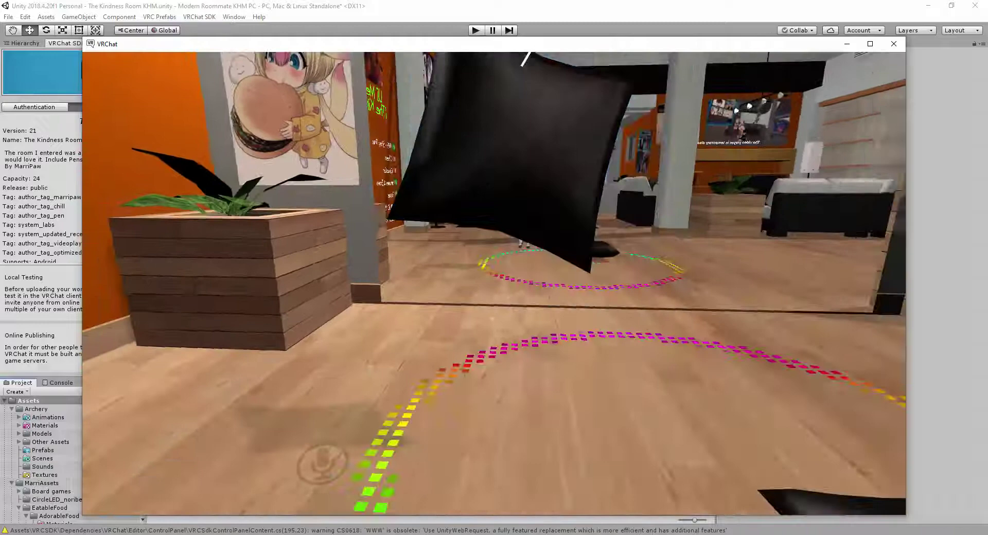
# Step: Switch to the other VRChat client window and walk into and jump onto the white cube to test its collision
pyautogui.hotkey('alt', 'Tab')
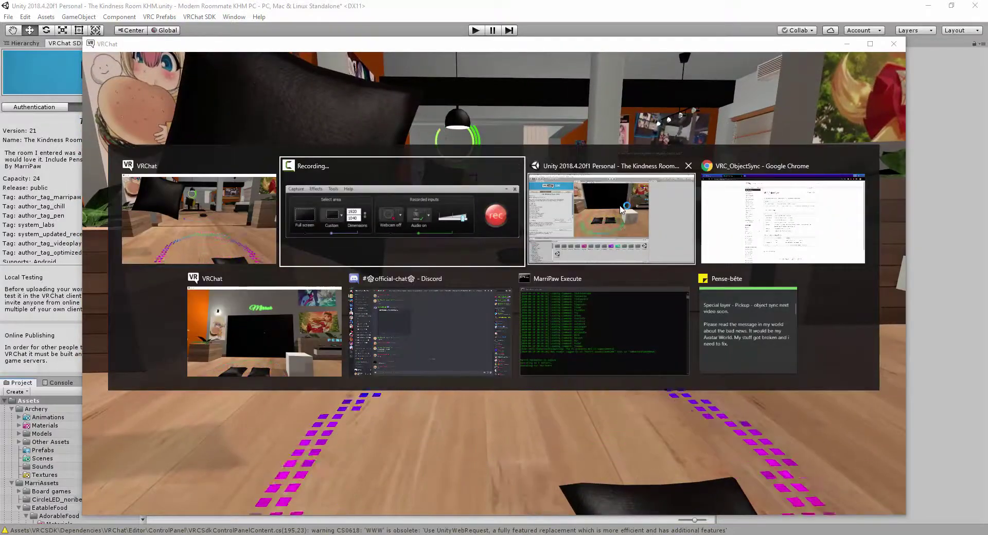
pyautogui.click(262, 329)
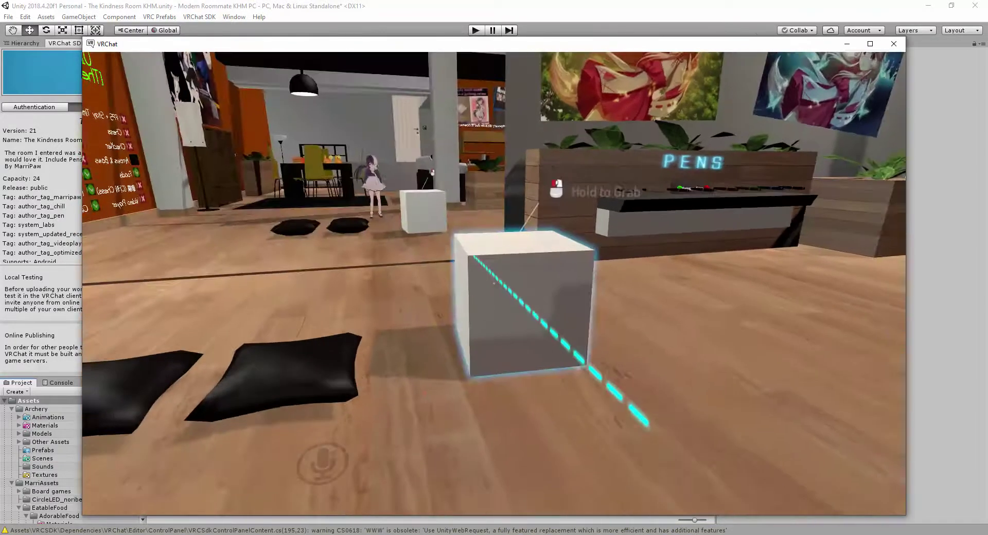
pyautogui.press('s')
pyautogui.press('w')
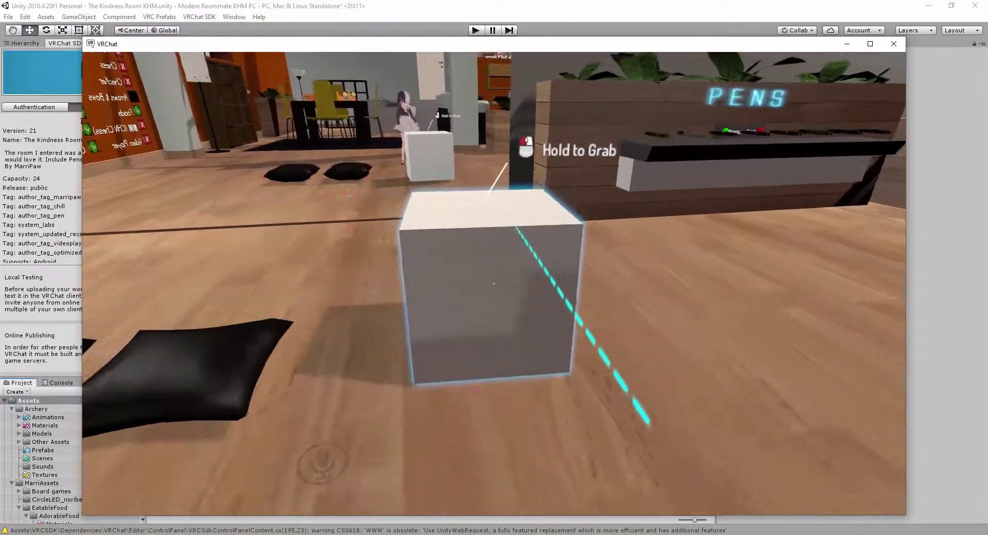
pyautogui.press('w')
pyautogui.press('space')
pyautogui.press('w')
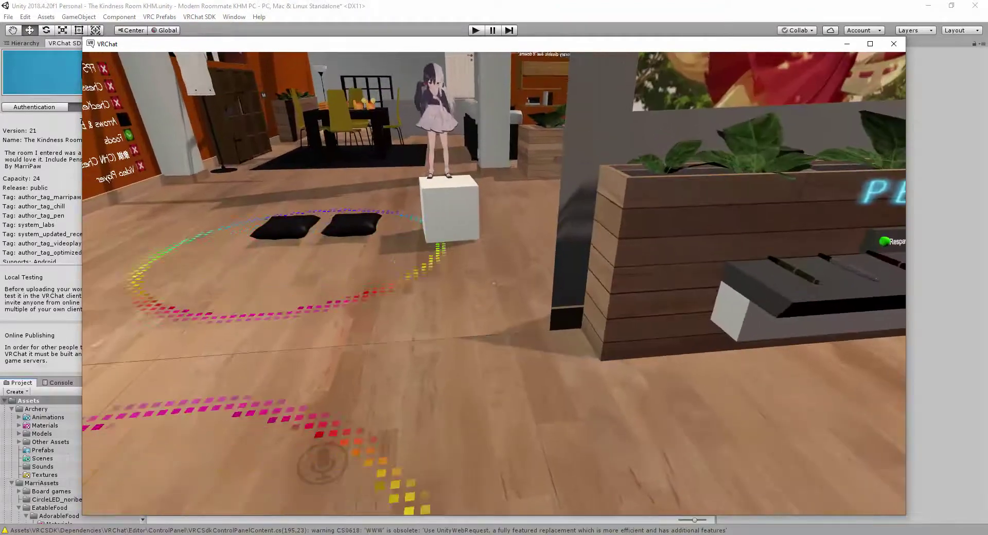
pyautogui.press('s')
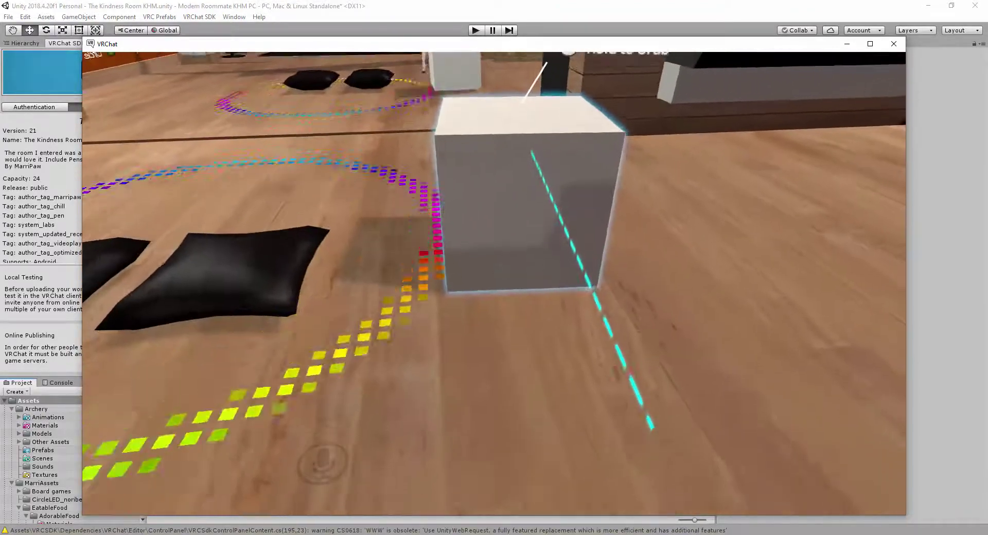
pyautogui.press('space')
pyautogui.press('w')
pyautogui.press('s')
pyautogui.press('space')
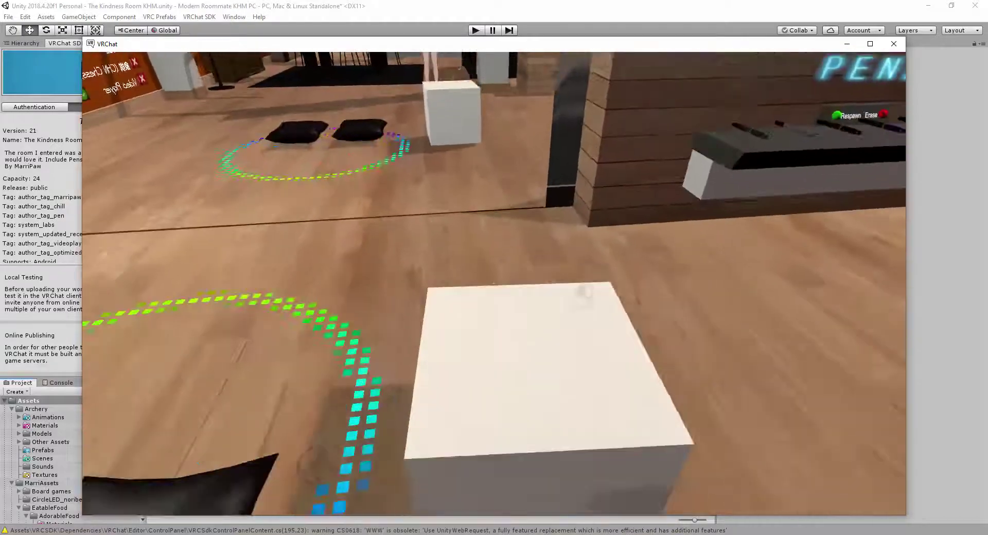
pyautogui.press('w')
# Step: Switch to Unity, select the white cube and choose Environment as its VRC_Special Layer option
pyautogui.hotkey('alt', 'Tab')
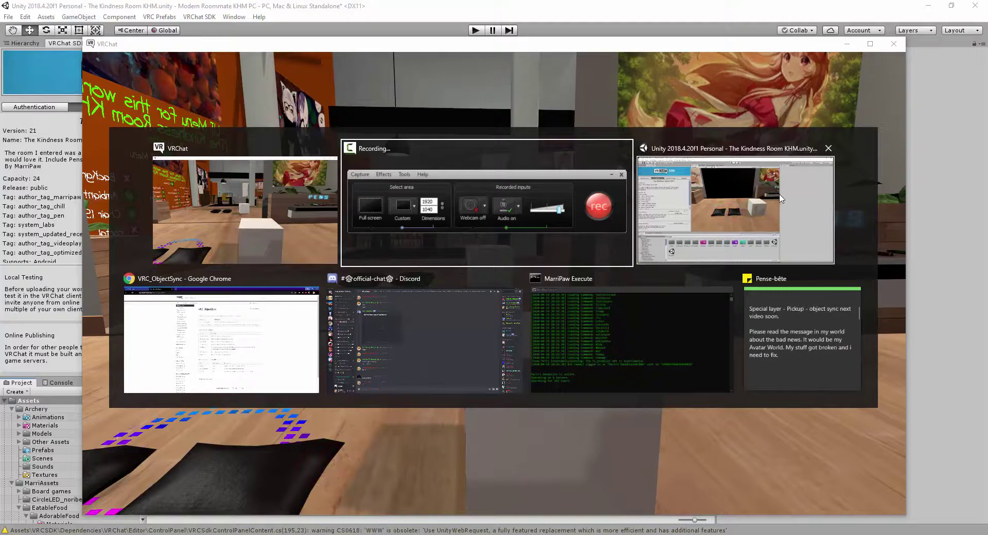
pyautogui.click(663, 208)
pyautogui.moveTo(561, 210); pyautogui.dragTo(569, 238, button='right')
pyautogui.click(569, 238)
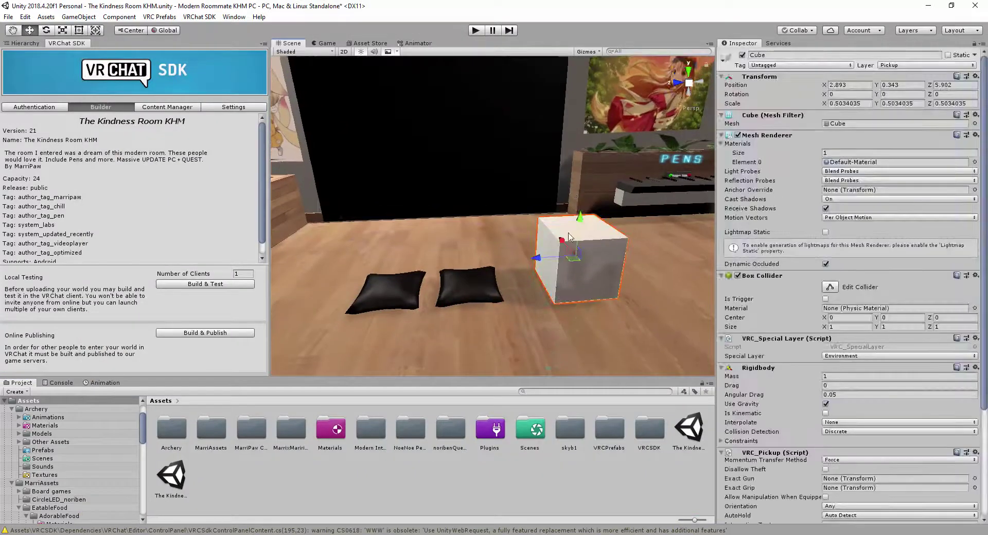
pyautogui.scroll(-4, 807, 271)
pyautogui.scroll(-2, 825, 226)
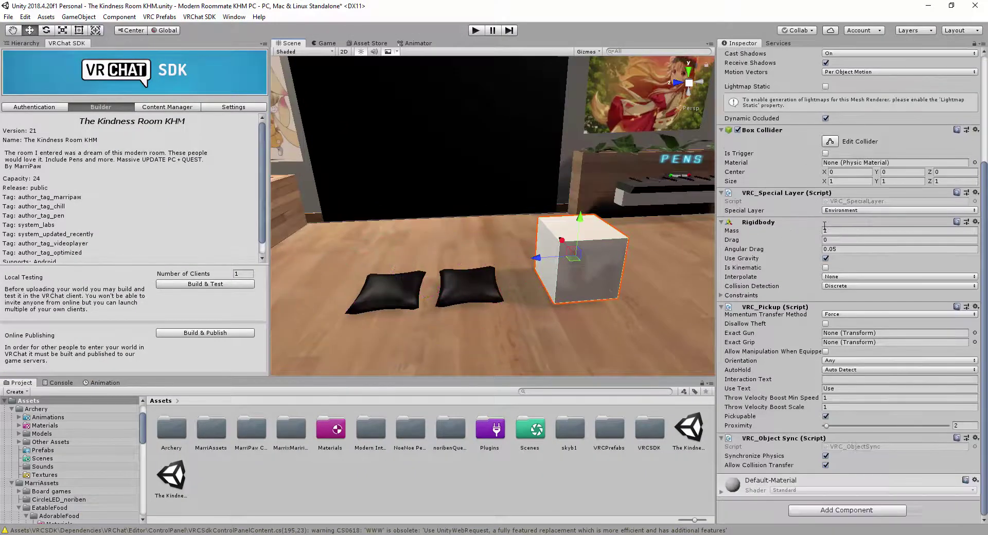
pyautogui.click(855, 211)
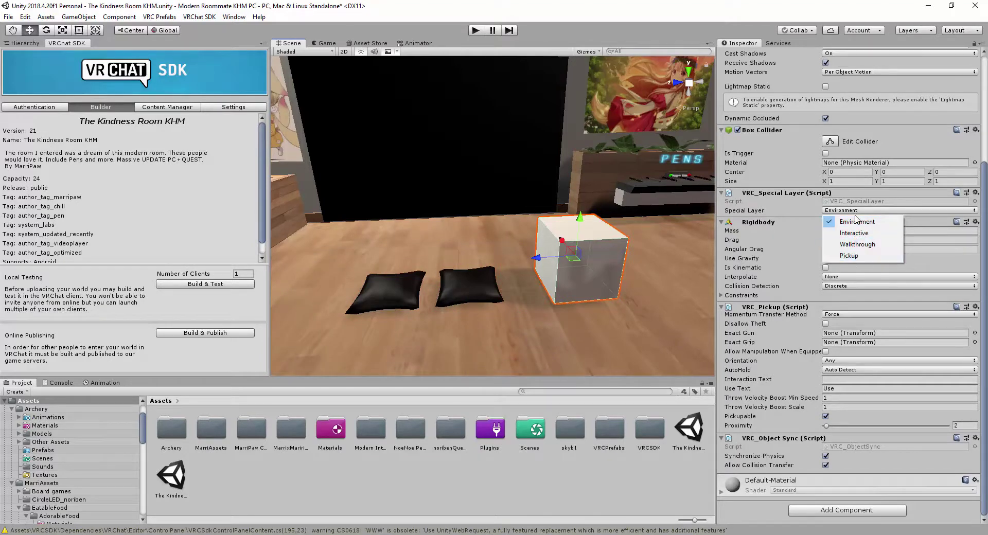
pyautogui.click(857, 222)
# Step: Nudge the white cube slightly upward and horizontally beside the two black pillows
pyautogui.keyDown('alt'); pyautogui.moveTo(436, 283); pyautogui.dragTo(566, 372); pyautogui.keyUp('alt')
pyautogui.moveTo(566, 372); pyautogui.dragTo(571, 247, button='right')
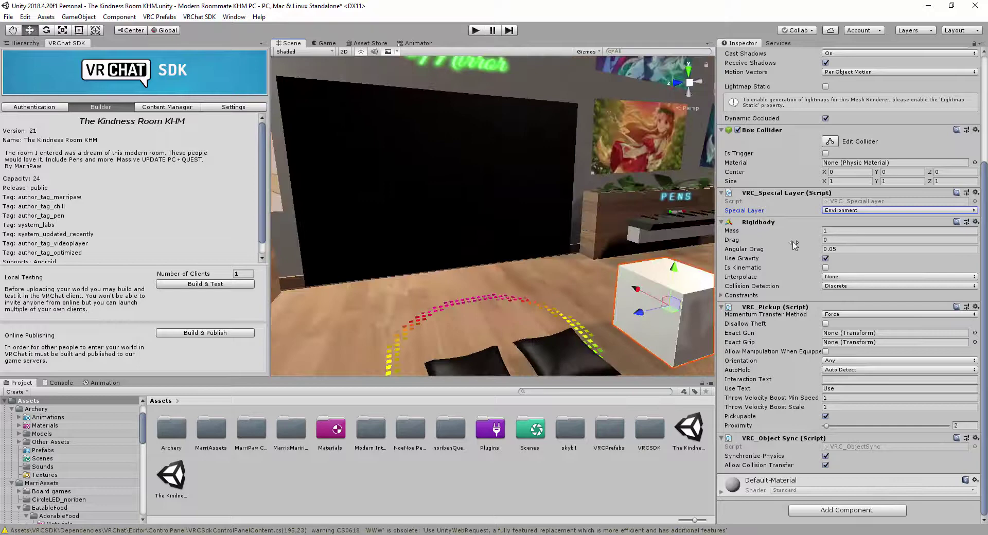
pyautogui.scroll(-5, 645, 300)
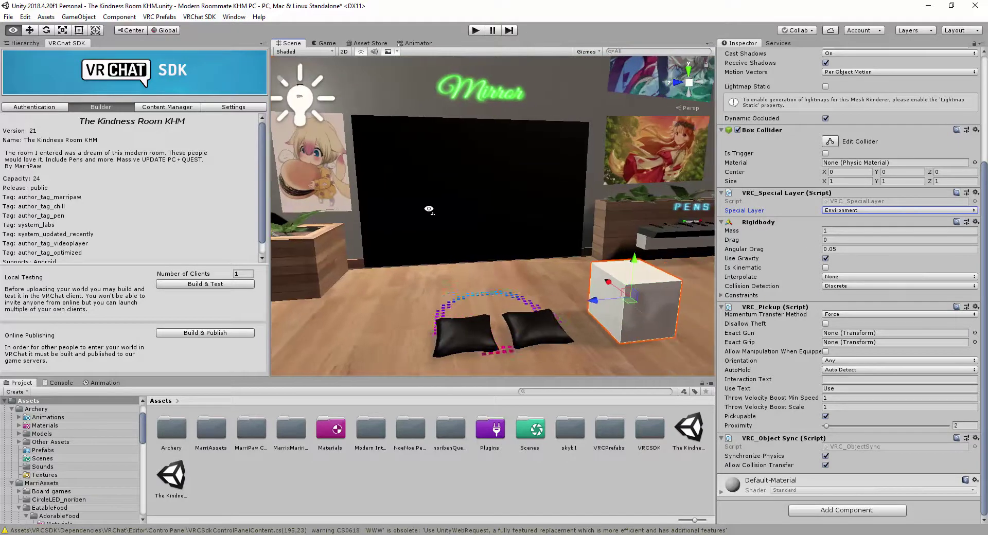
pyautogui.moveTo(634, 262)
pyautogui.mouseDown()
pyautogui.moveTo(634, 210)
pyautogui.moveTo(634, 291)
pyautogui.moveTo(636, 214)
pyautogui.moveTo(636, 261)
pyautogui.mouseUp()
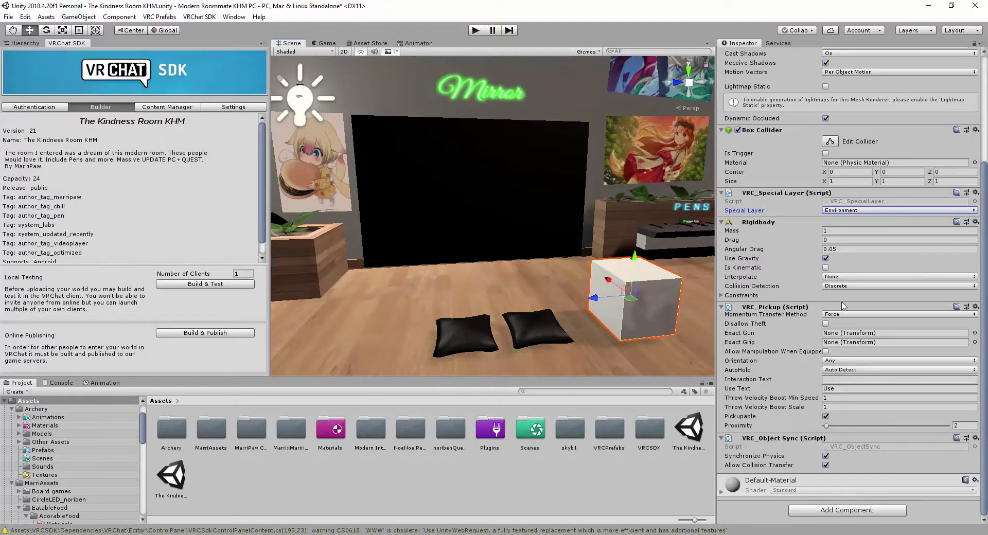
pyautogui.click(889, 303)
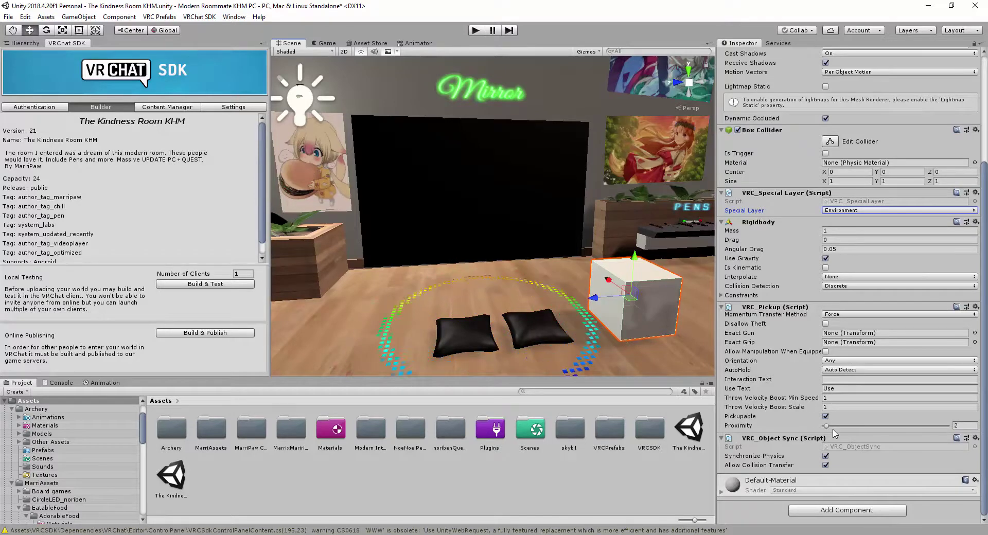
pyautogui.press('s')
pyautogui.moveTo(595, 296); pyautogui.dragTo(626, 296, button='right')
pyautogui.press('w')
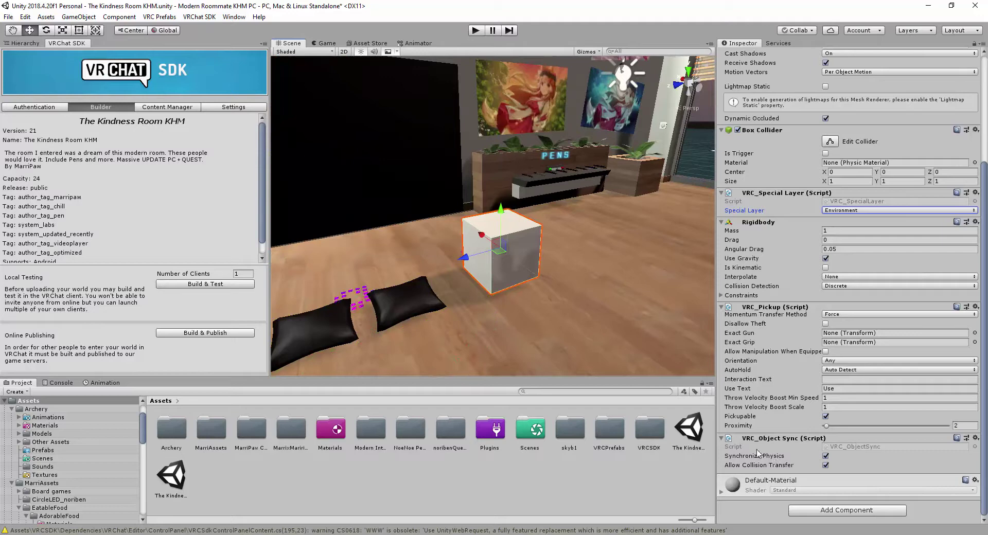
pyautogui.moveTo(481, 235)
pyautogui.mouseDown()
pyautogui.moveTo(518, 264)
pyautogui.moveTo(479, 223)
pyautogui.moveTo(496, 246)
pyautogui.mouseUp()
# Step: Select the pillow nearer the cube and then the farther pillow to inspect their components
pyautogui.click(398, 287)
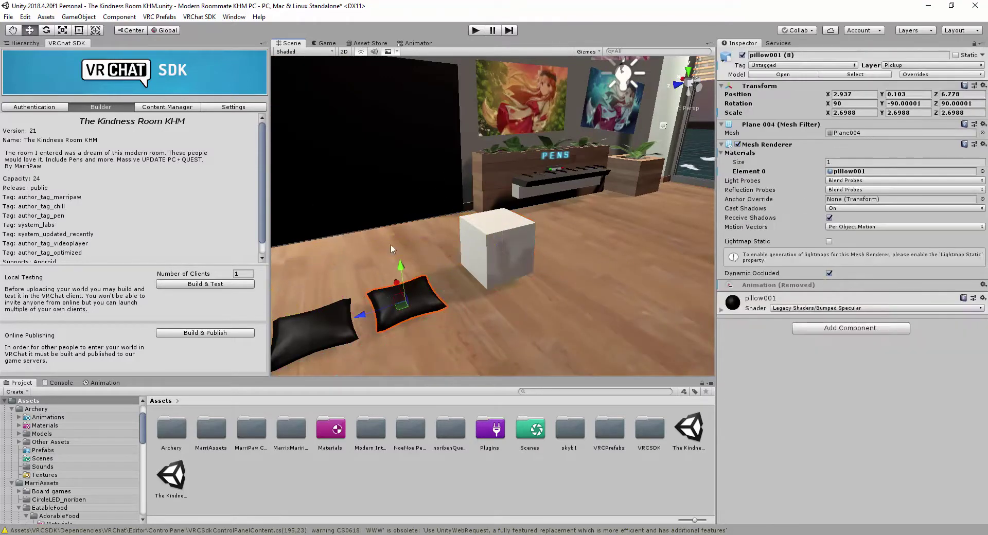
pyautogui.keyDown('alt'); pyautogui.moveTo(391, 250); pyautogui.dragTo(453, 276); pyautogui.keyUp('alt')
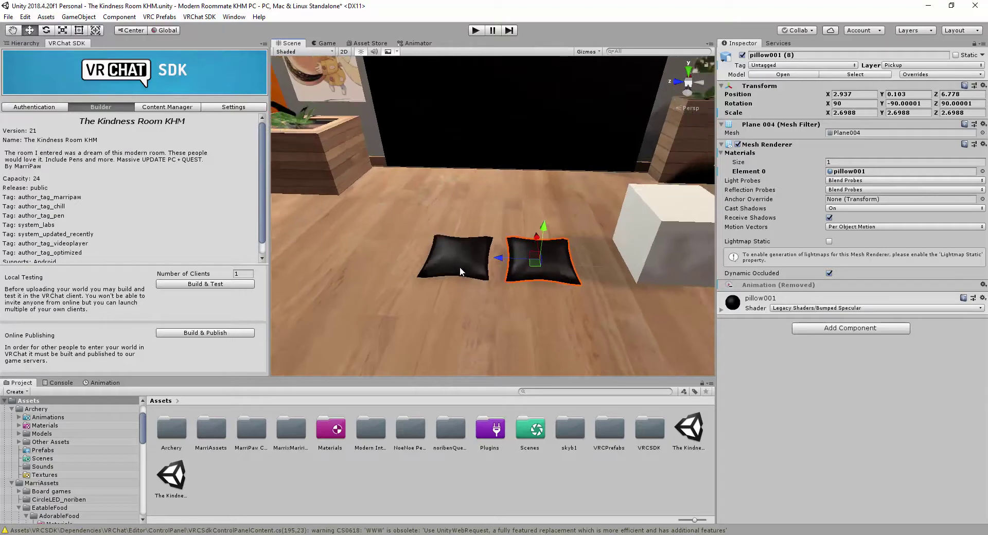
pyautogui.click(459, 266)
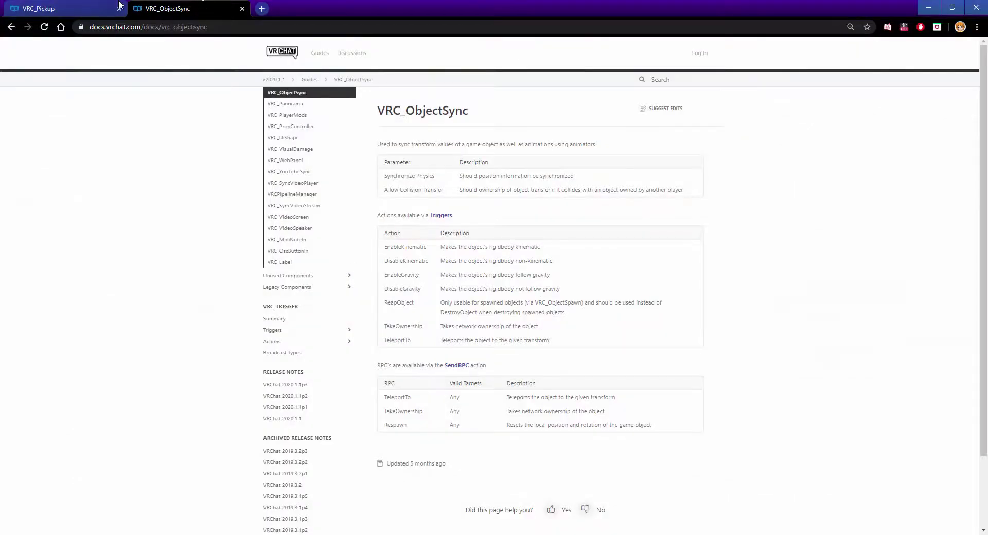
# Step: Switch to the browser and examine the VRC_Pickup and VRC_ObjectSync documentation pages, including what VRC_Pickup requires
pyautogui.click(95, 8)
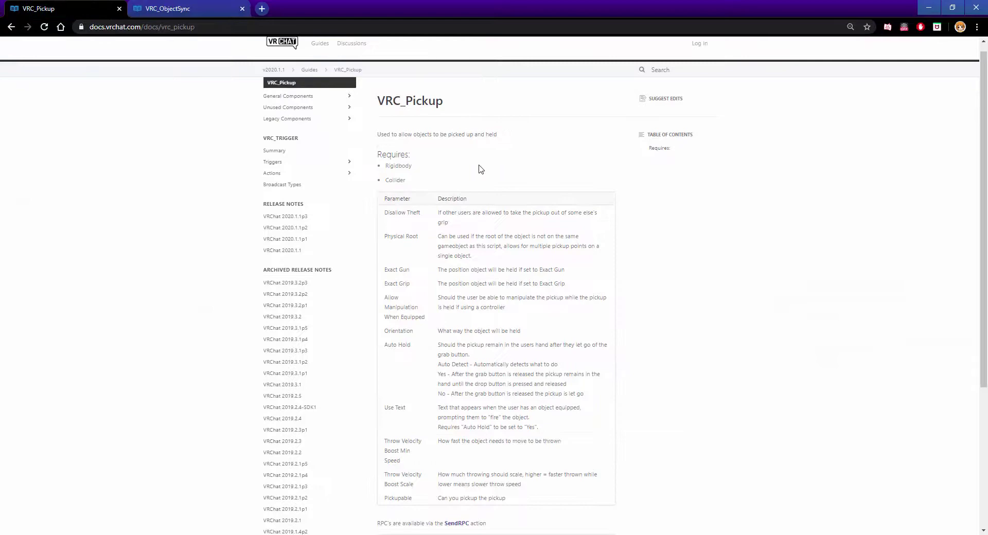
pyautogui.scroll(-2, 543, 261)
pyautogui.scroll(2, 496, 238)
pyautogui.scroll(-2, 419, 227)
pyautogui.scroll(2, 520, 191)
pyautogui.moveTo(410, 178); pyautogui.dragTo(381, 158)
pyautogui.click(177, 7)
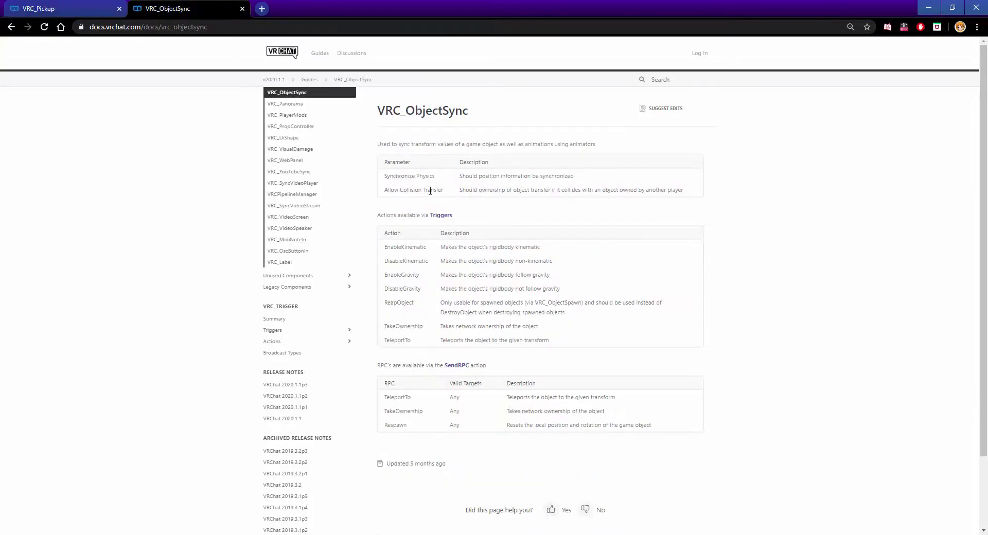
pyautogui.click(64, 6)
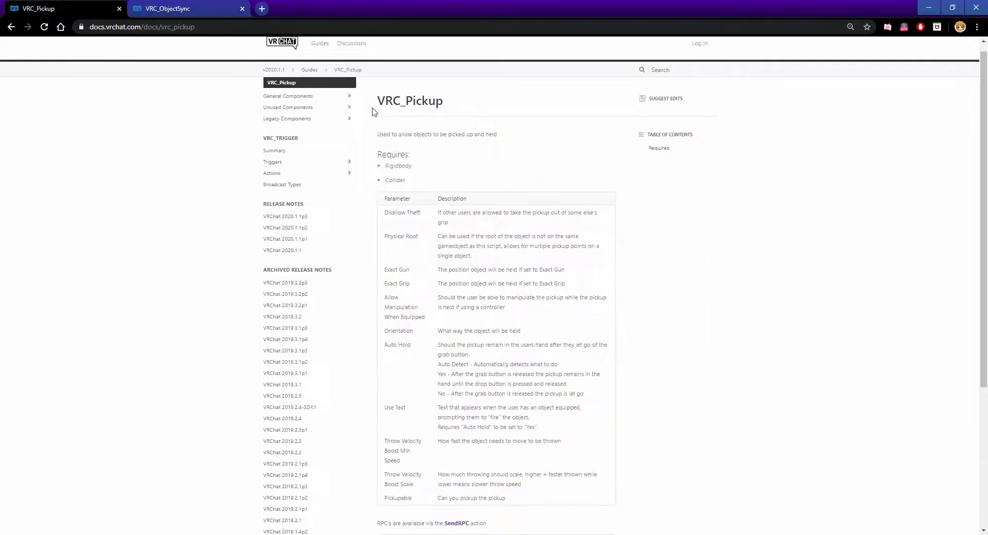
pyautogui.click(231, 9)
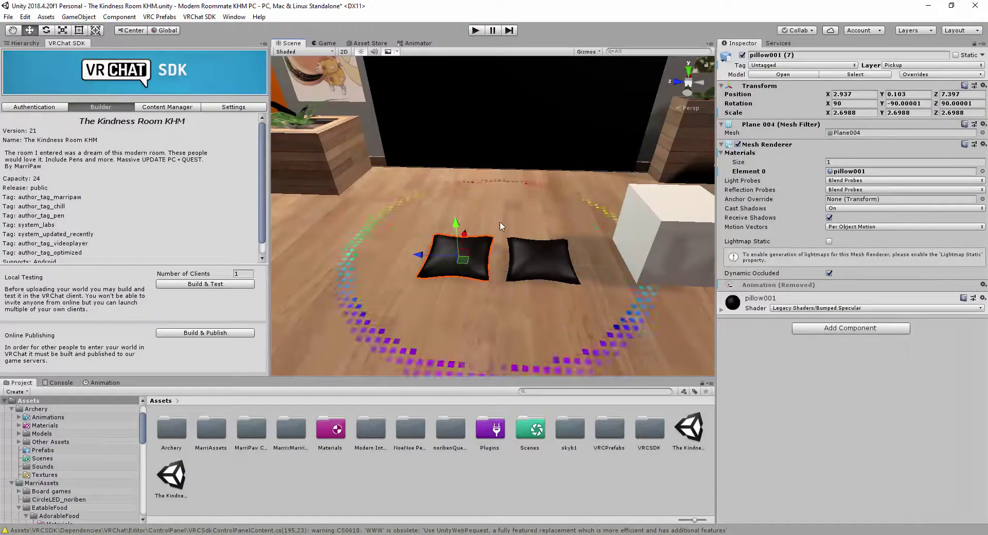
# Step: In Unity, add a VRC_Special Layer component to pillow001 (7) and set its Special Layer to Pickup
pyautogui.click(827, 330)
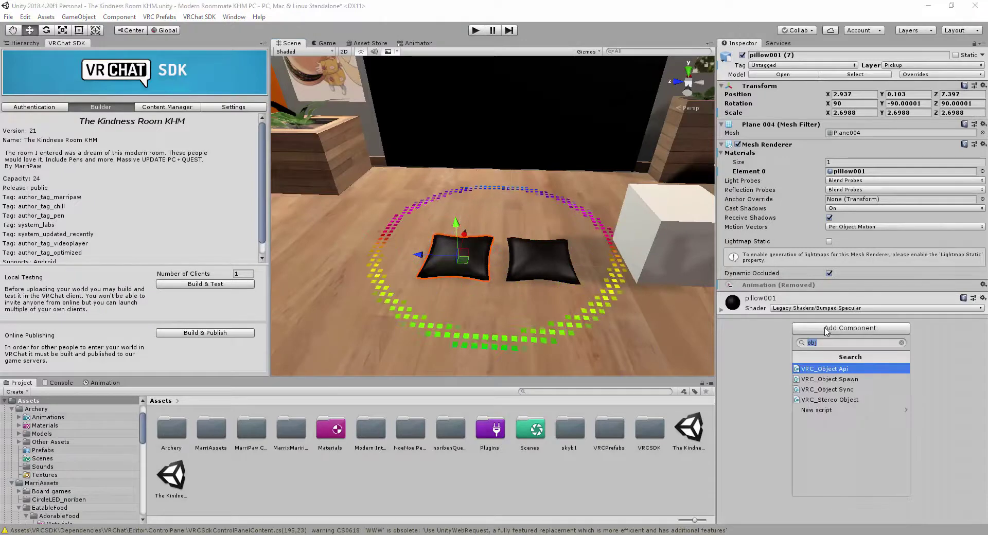
pyautogui.press('BackSpace')
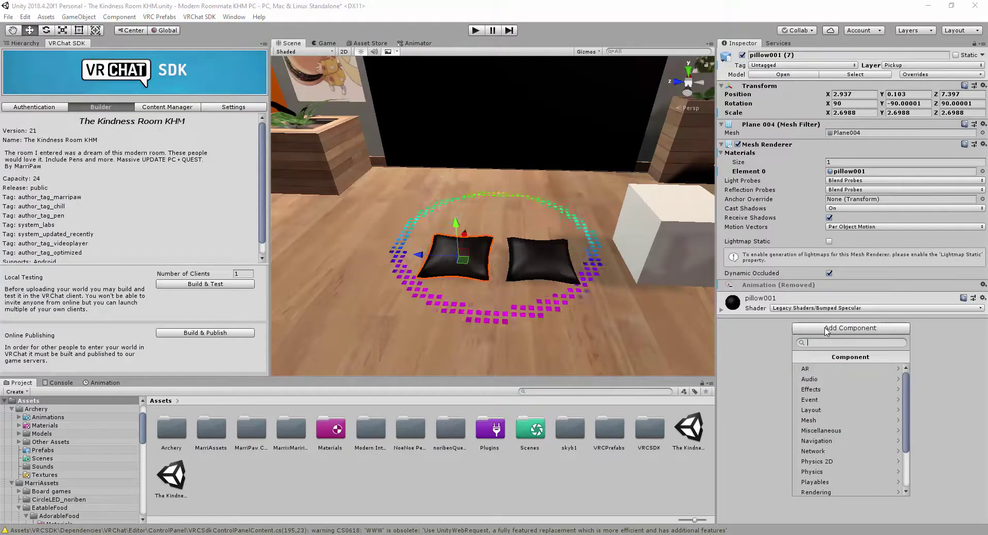
pyautogui.write('speci')
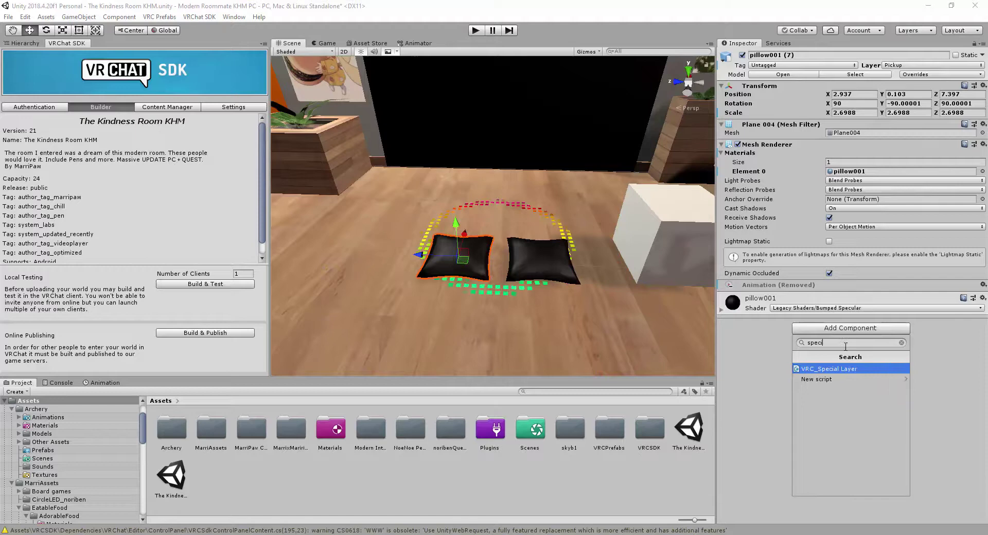
pyautogui.press('Return')
pyautogui.click(862, 313)
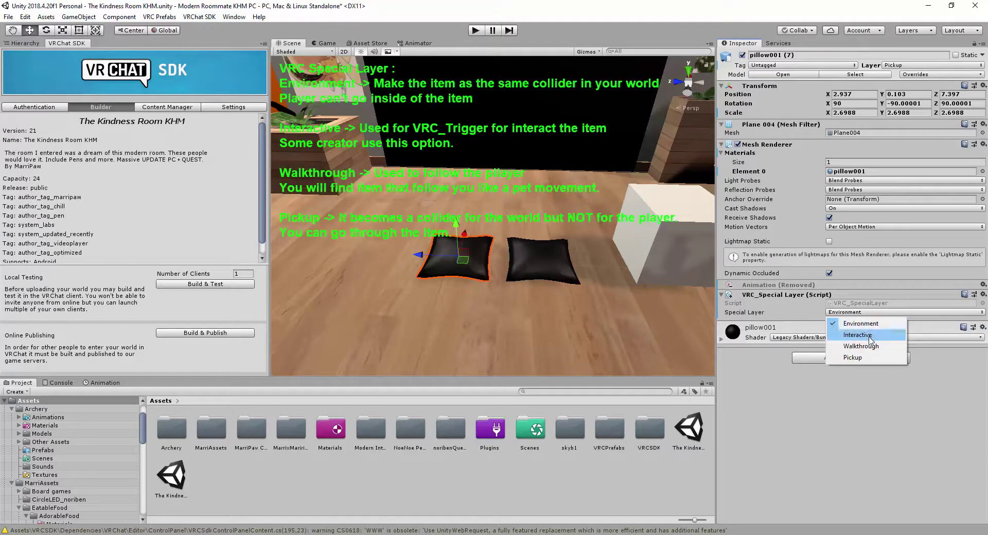
pyautogui.click(870, 358)
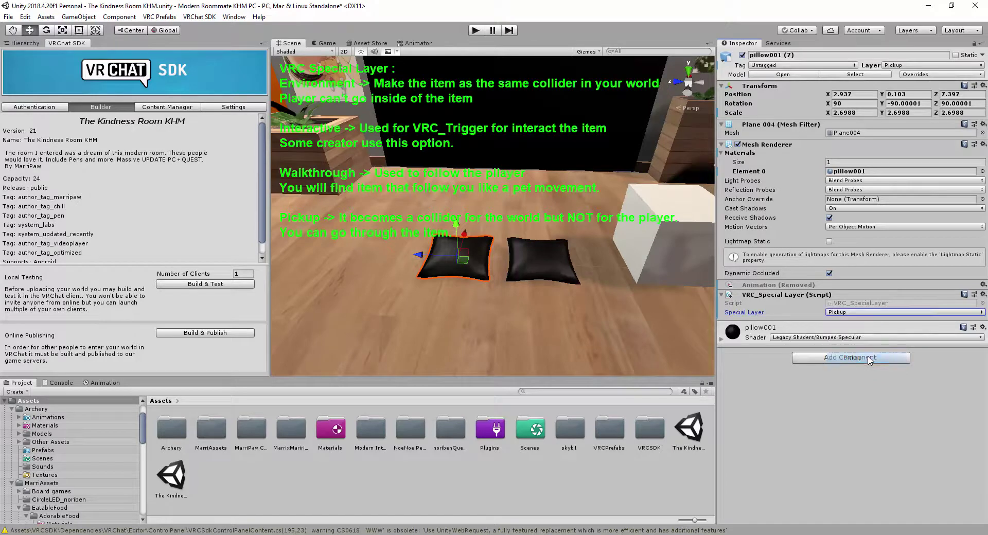
# Step: Add a VRC_Special Layer component to pillow001 (8), keeping its Special Layer at Environment
pyautogui.click(554, 264)
pyautogui.click(844, 330)
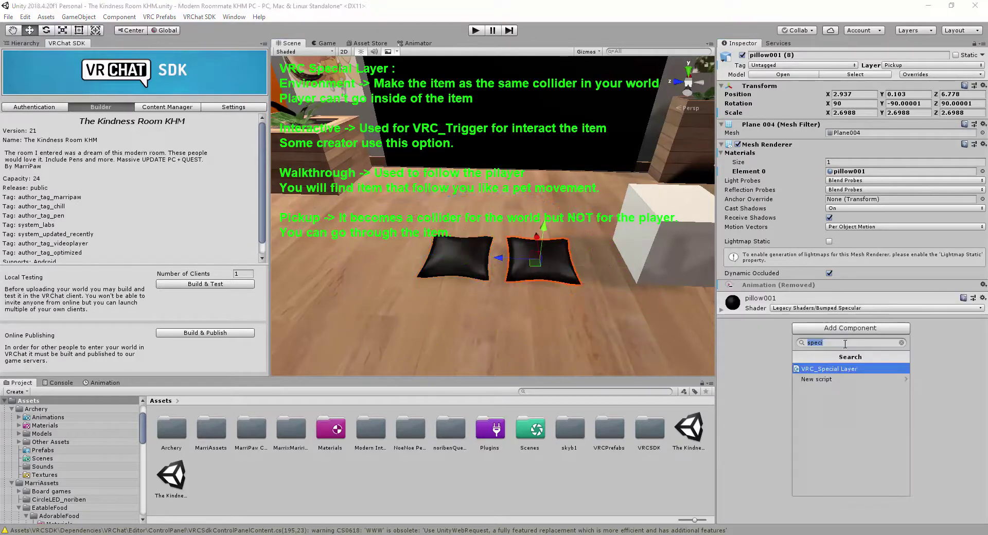
pyautogui.click(836, 369)
pyautogui.click(865, 312)
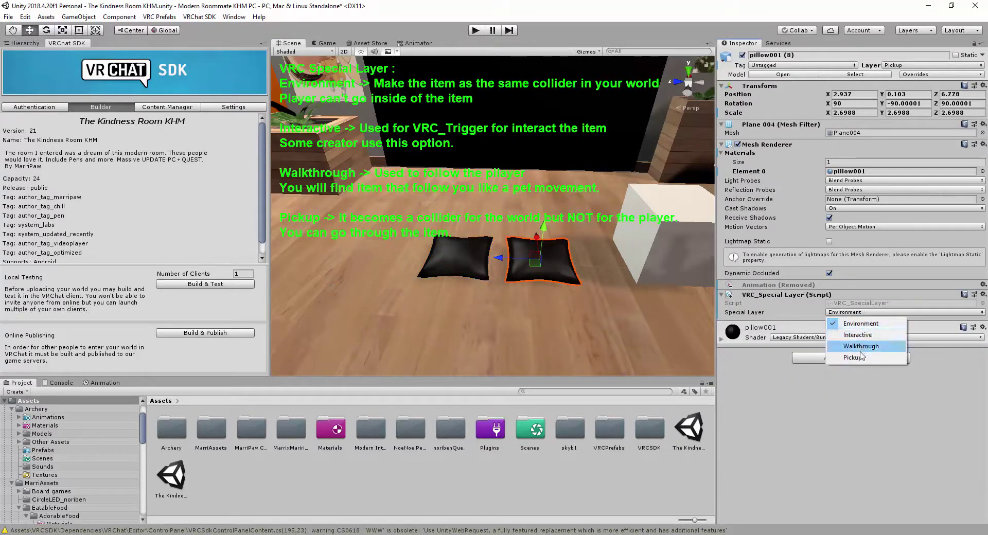
pyautogui.click(867, 325)
# Step: Add a VRC_Object Sync component to both black pillows together and check its options on pillow001 (8)
pyautogui.keyDown('ctrl'); pyautogui.click(465, 251); pyautogui.keyUp('ctrl')
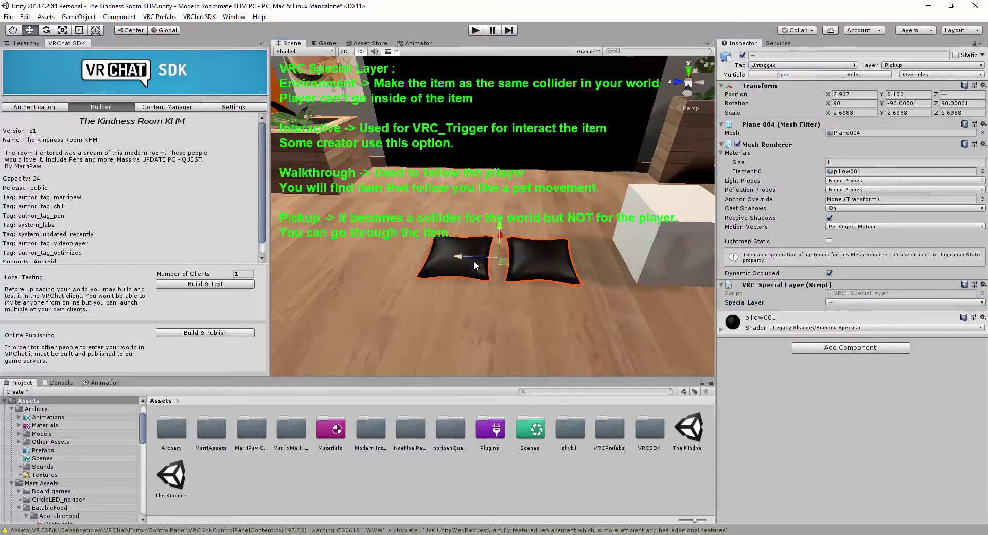
pyautogui.click(833, 348)
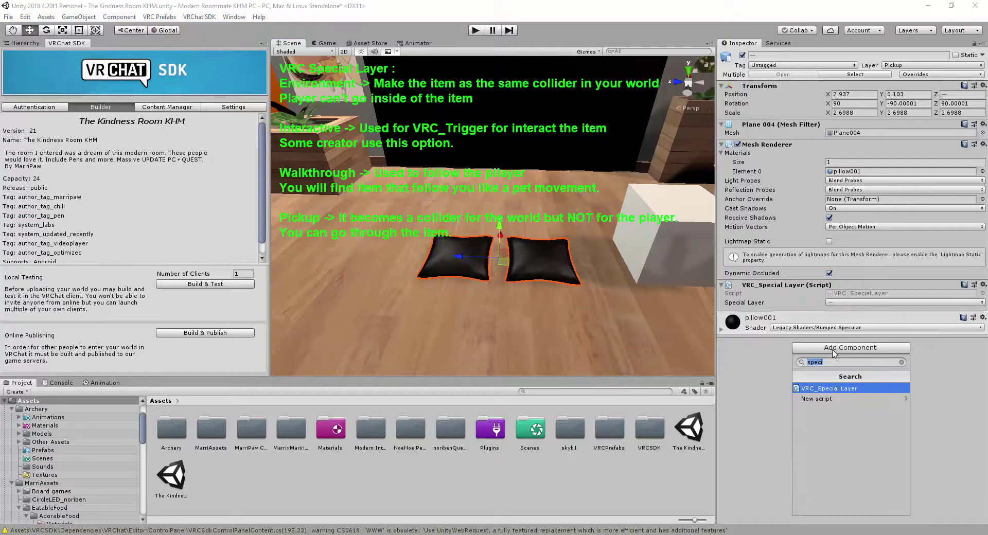
pyautogui.write('obje')
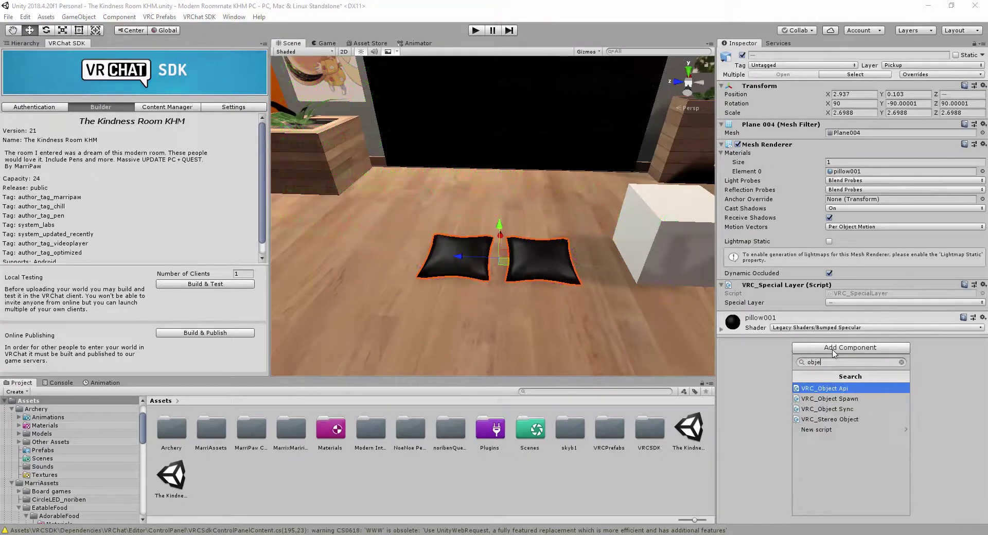
pyautogui.click(832, 409)
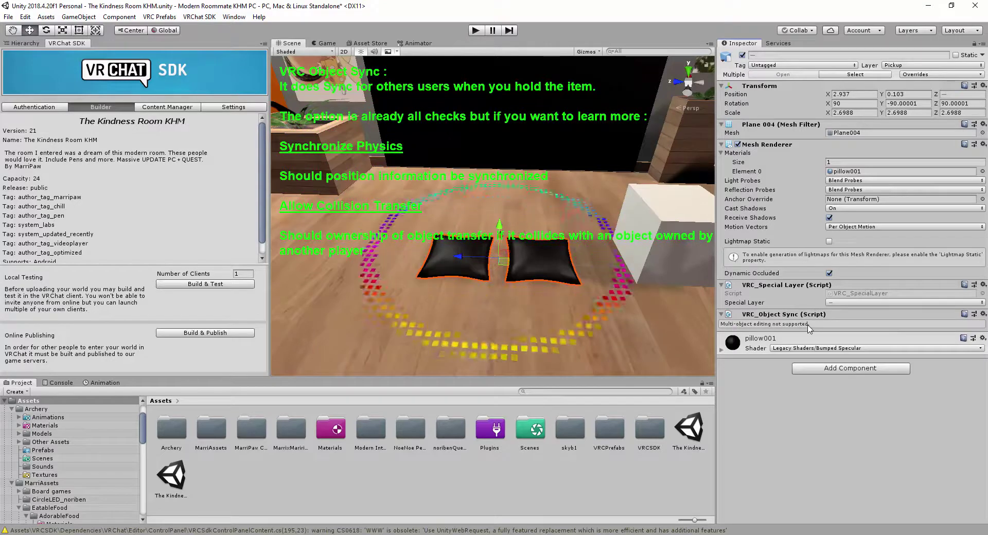
pyautogui.click(534, 261)
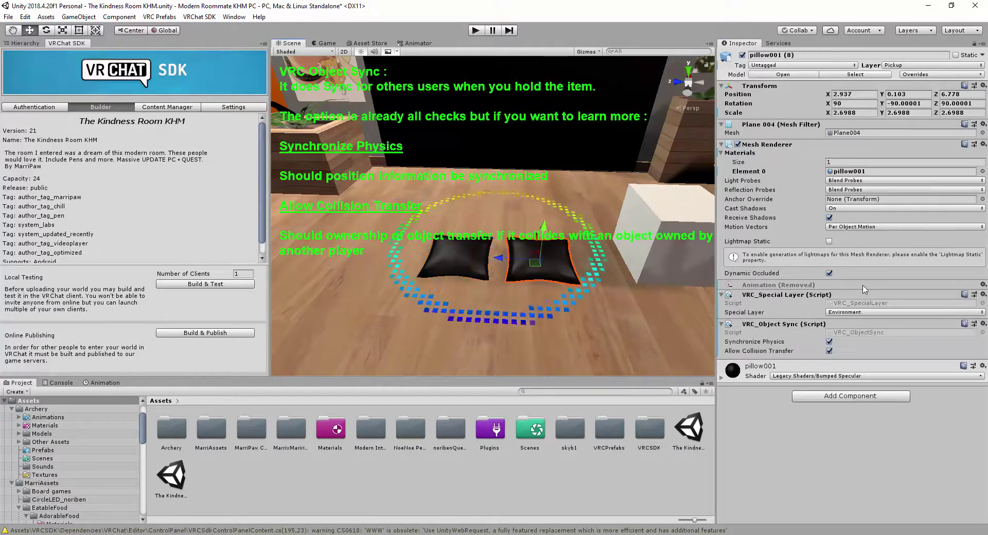
# Step: Select both black pillows again and add a VRC_Pickup component to them
pyautogui.keyDown('shift'); pyautogui.click(469, 252); pyautogui.keyUp('shift')
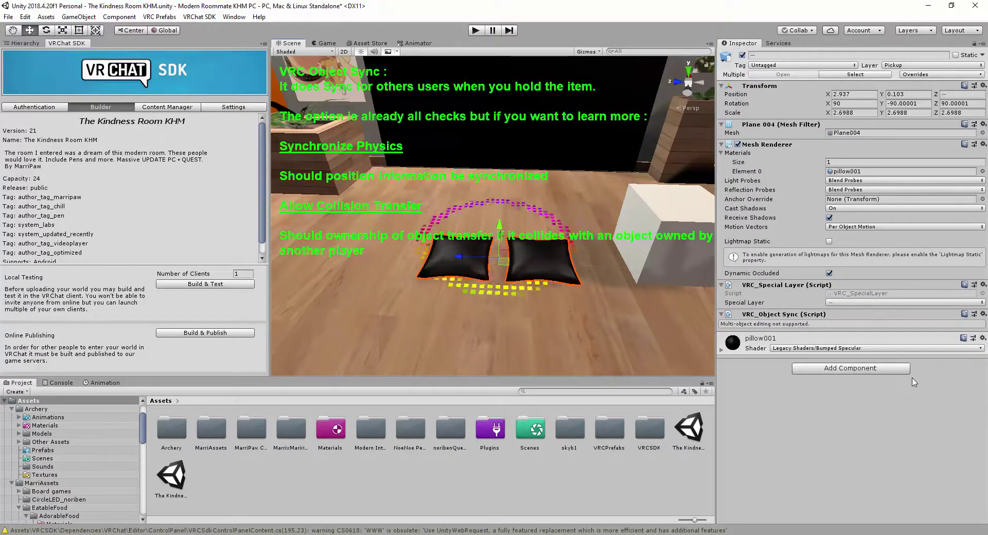
pyautogui.click(900, 370)
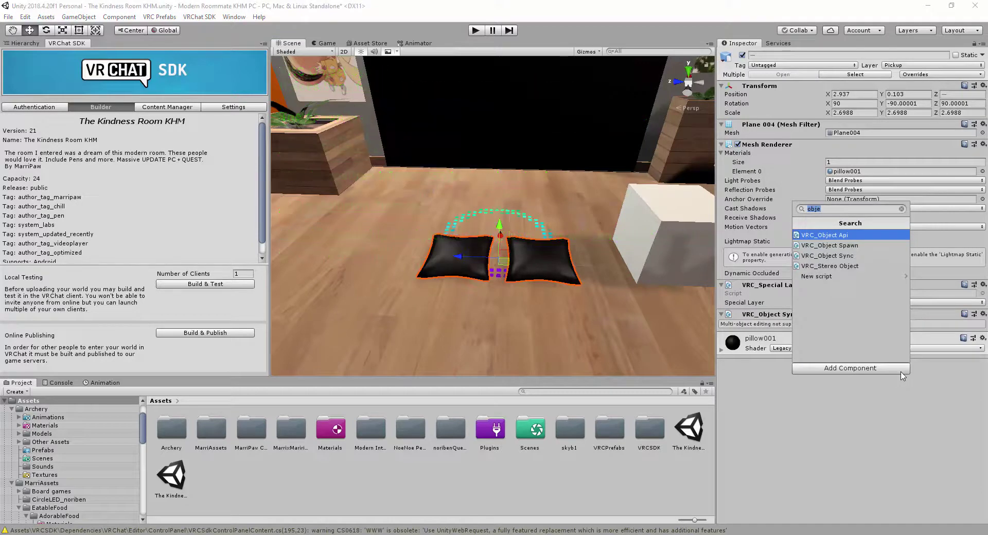
pyautogui.write('vrc pick')
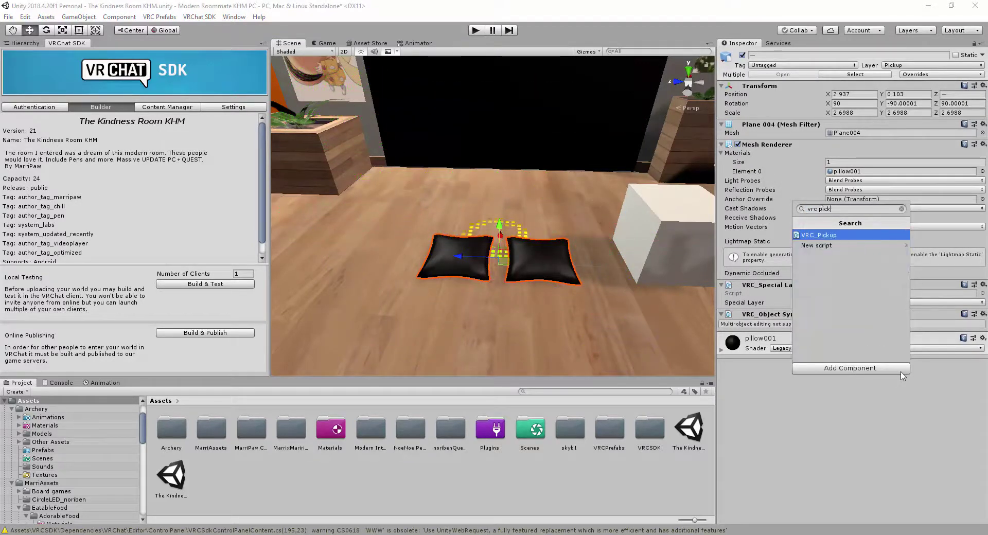
pyautogui.click(825, 239)
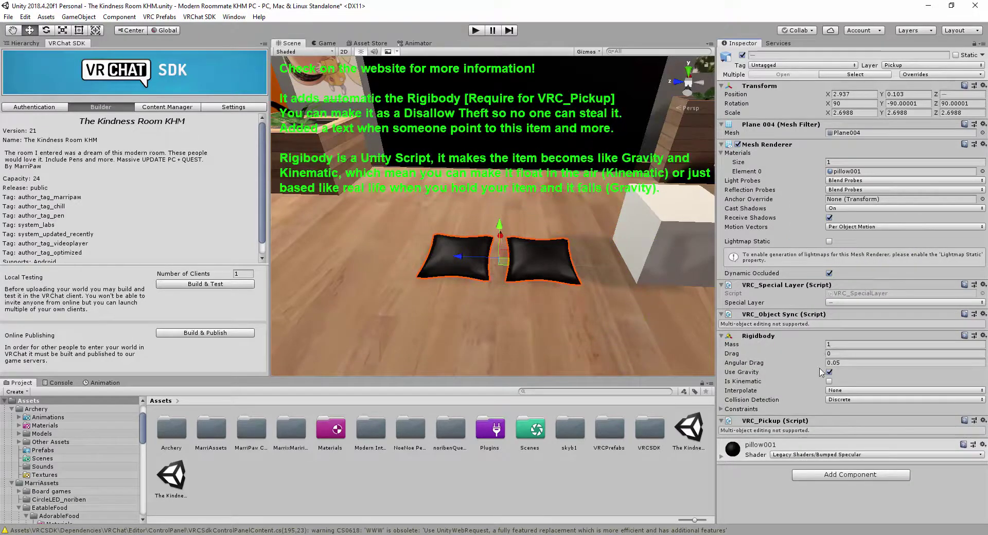
# Step: Make pillow001 (8)'s Rigidbody kinematic without gravity, and adjust the heights of pillow001 (8) to Y 0.086 and pillow001 (7) to Y 0.139
pyautogui.click(562, 259)
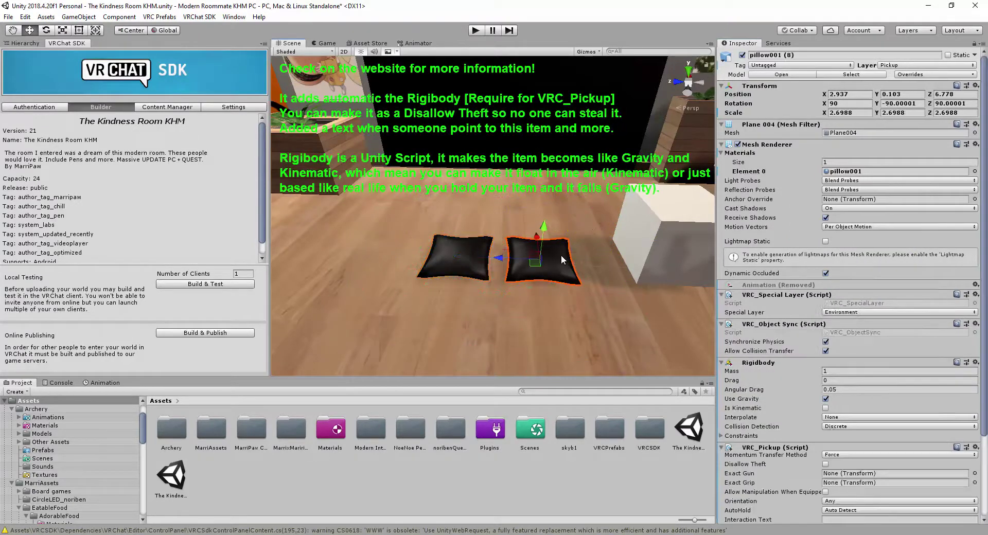
pyautogui.click(825, 399)
pyautogui.moveTo(543, 226)
pyautogui.mouseDown()
pyautogui.moveTo(541, 194)
pyautogui.moveTo(540, 242)
pyautogui.mouseUp()
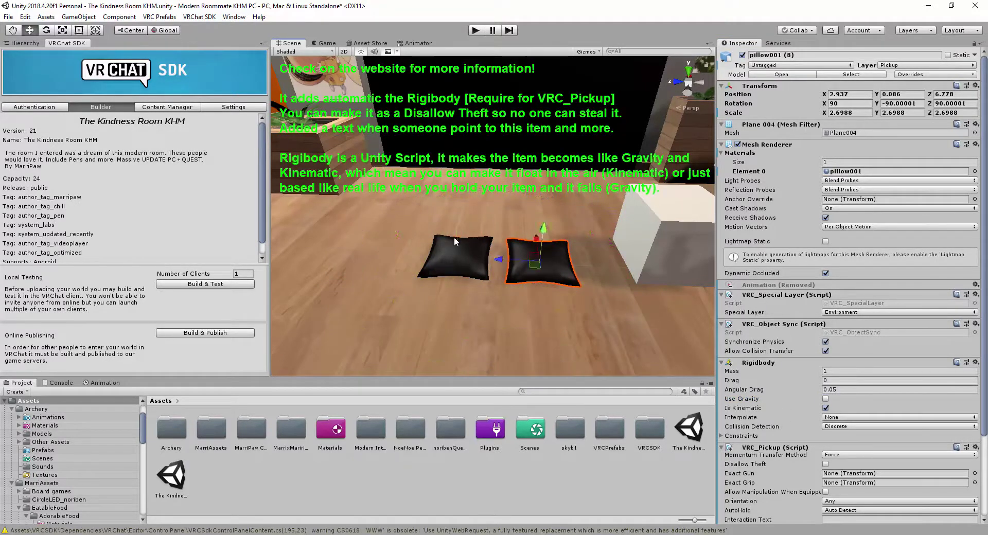
pyautogui.moveTo(455, 224); pyautogui.dragTo(457, 222)
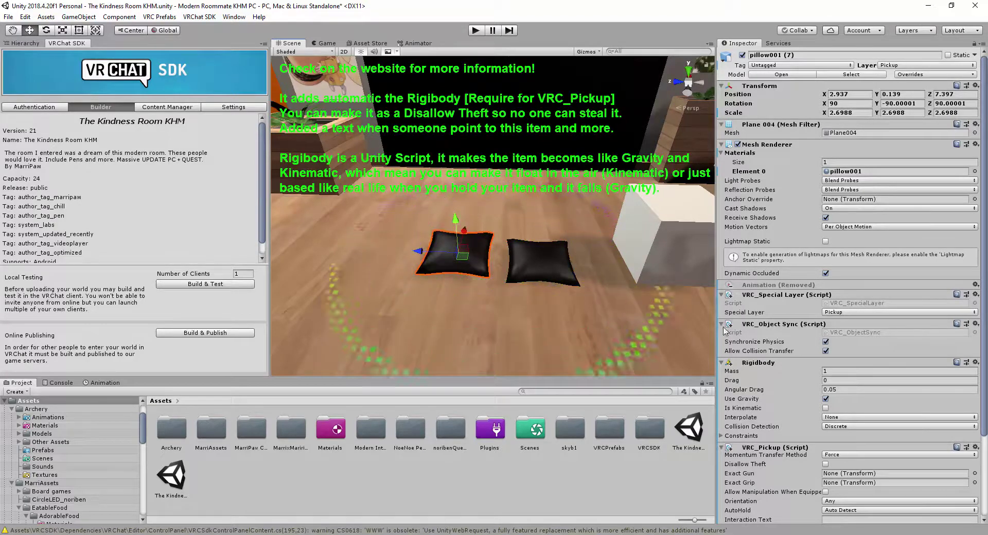
# Step: Add a Box Collider component to both black pillows together
pyautogui.keyDown('shift'); pyautogui.click(552, 269); pyautogui.keyUp('shift')
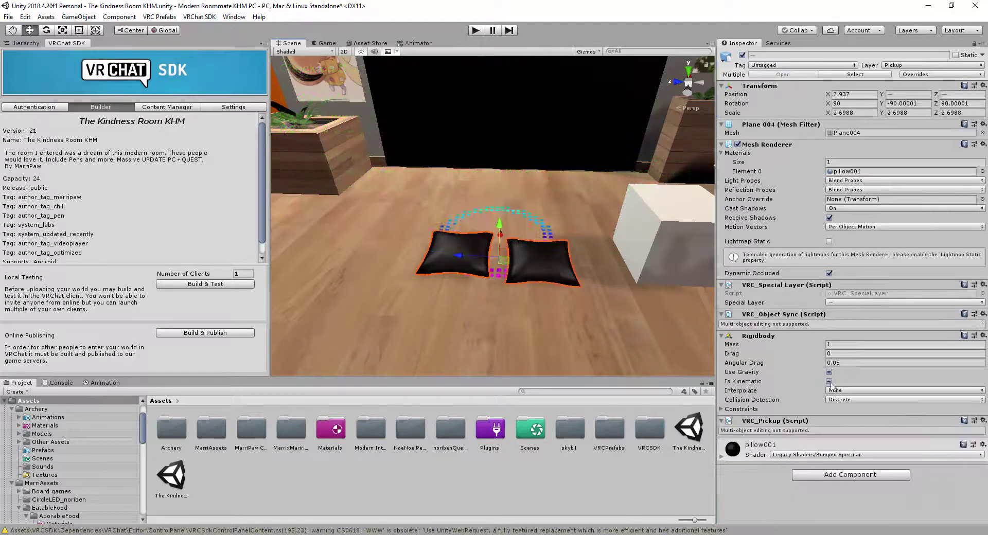
pyautogui.click(861, 474)
pyautogui.write('box')
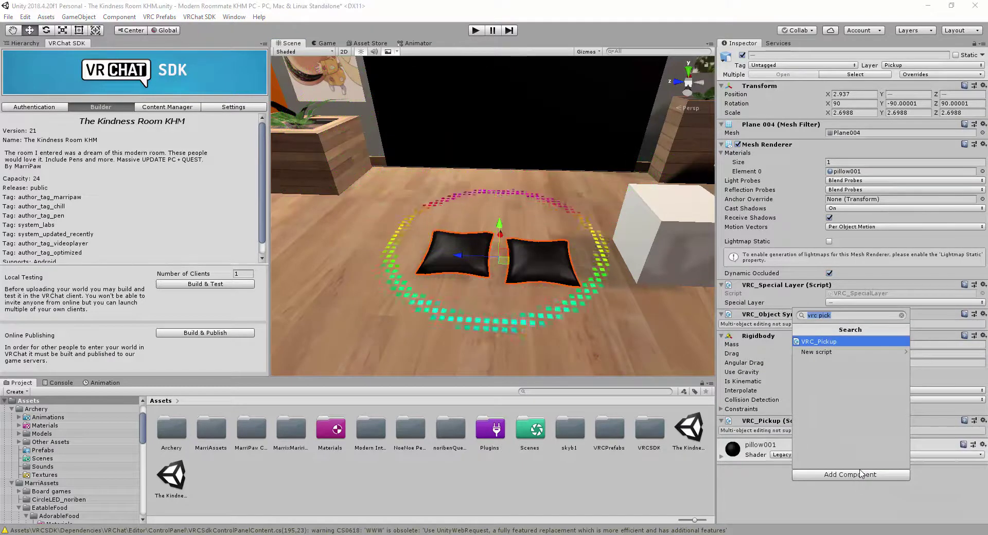
pyautogui.click(819, 352)
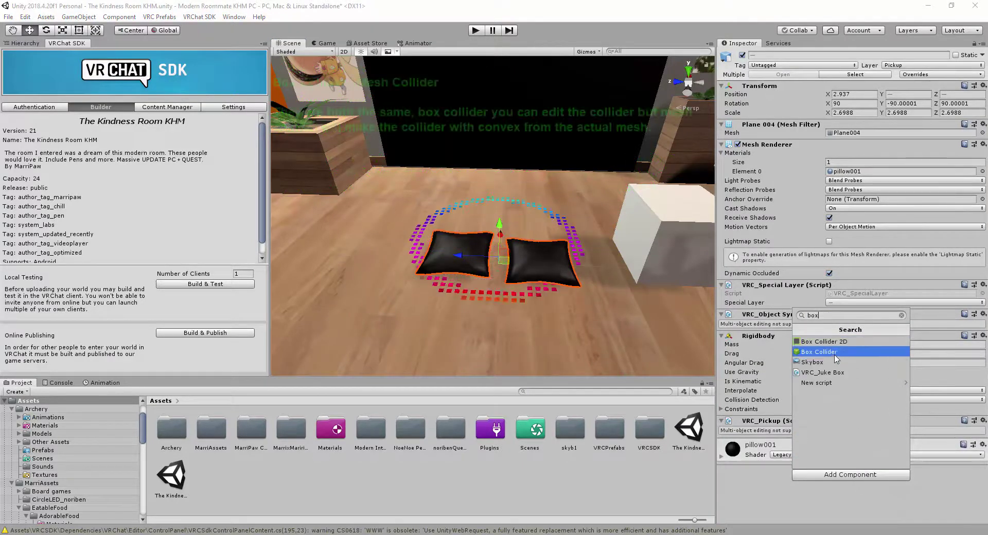
# Step: Remove the Box Collider component from pillow001 (8) only
pyautogui.click(539, 273)
pyautogui.scroll(-5, 849, 360)
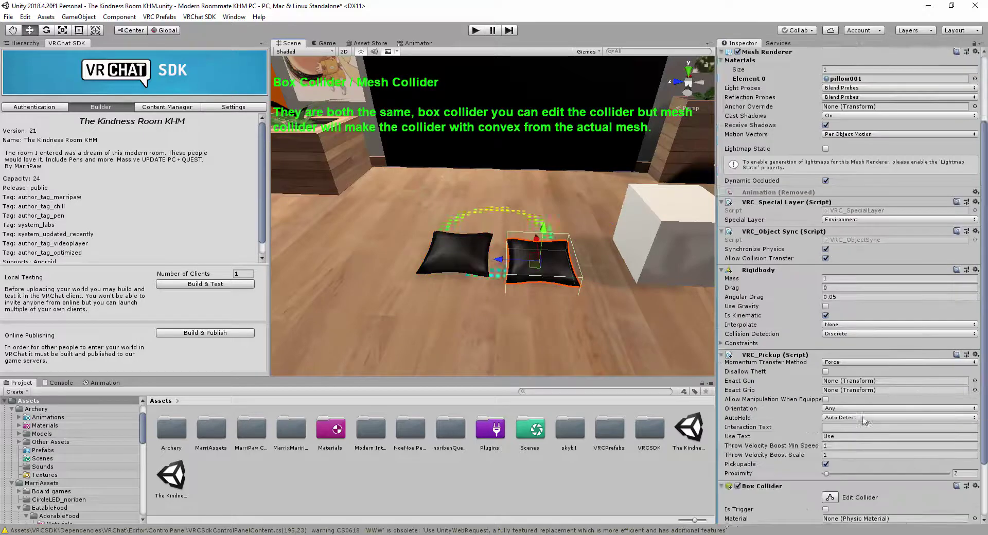
pyautogui.rightClick(819, 426)
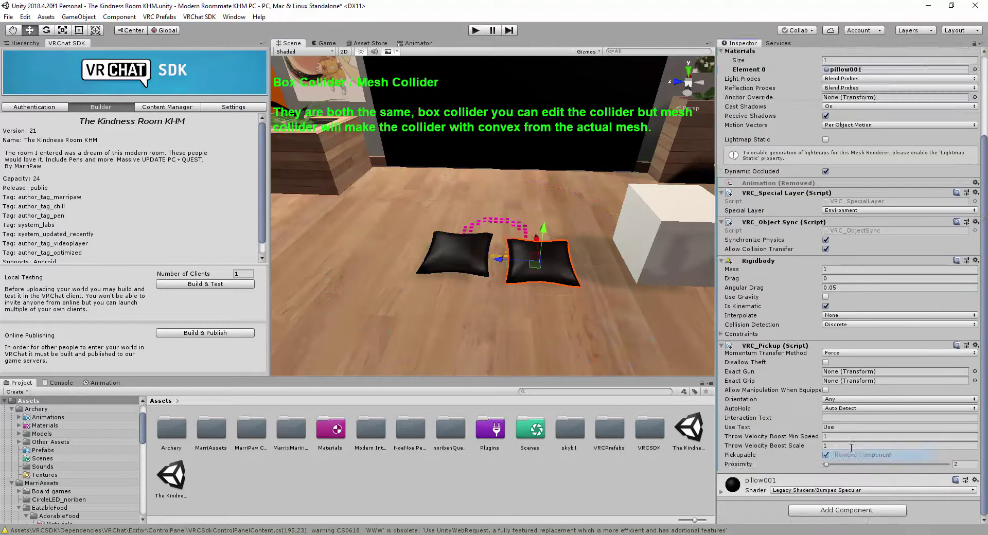
# Step: Add a Mesh Collider component to pillow001 (8) and enable Convex on it
pyautogui.click(834, 510)
pyautogui.write('mesh')
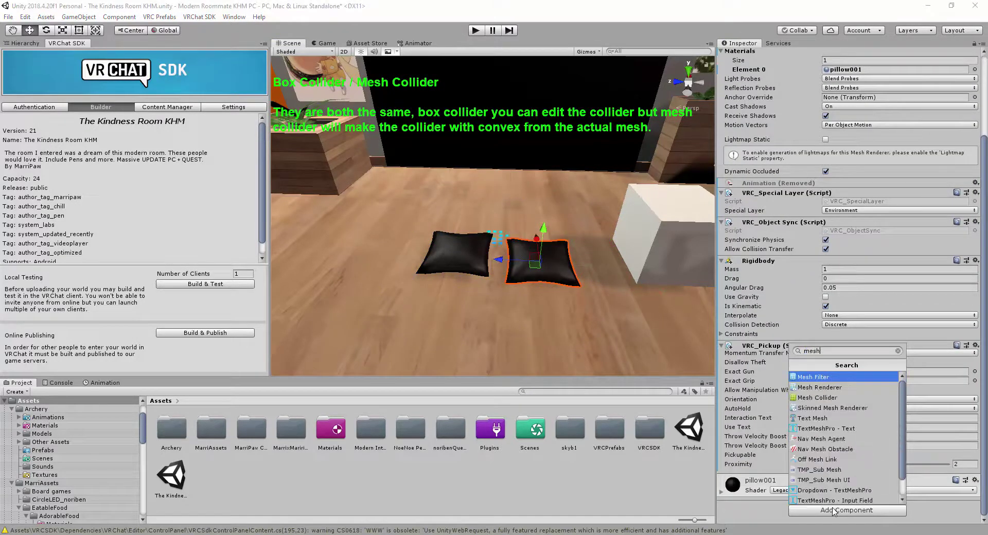
pyautogui.click(834, 398)
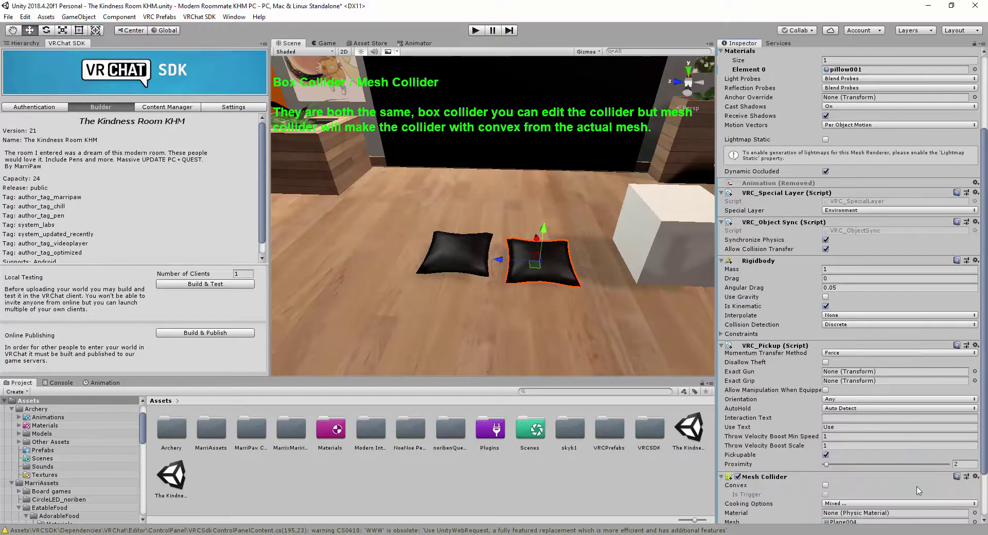
pyautogui.click(826, 485)
# Step: Turn Convex off and back on for pillow001 (8)'s Mesh Collider to compare the collider outline up close
pyautogui.moveTo(438, 272); pyautogui.dragTo(498, 292, button='right')
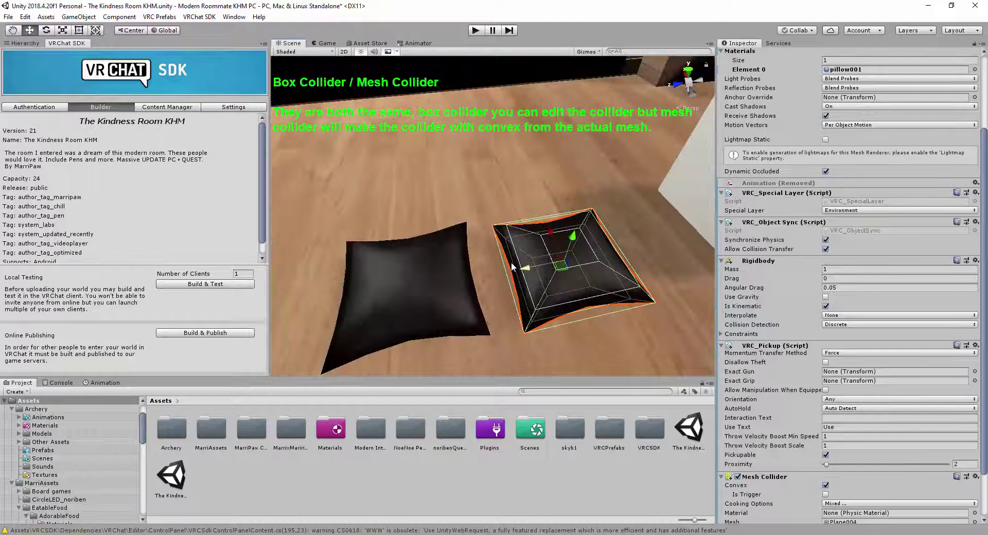
pyautogui.scroll(-3, 790, 372)
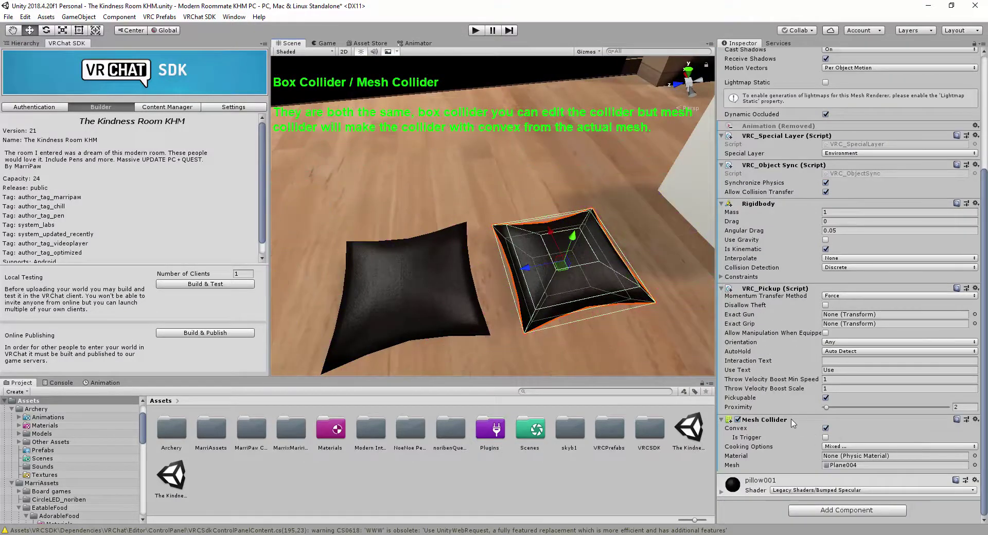
pyautogui.click(826, 428)
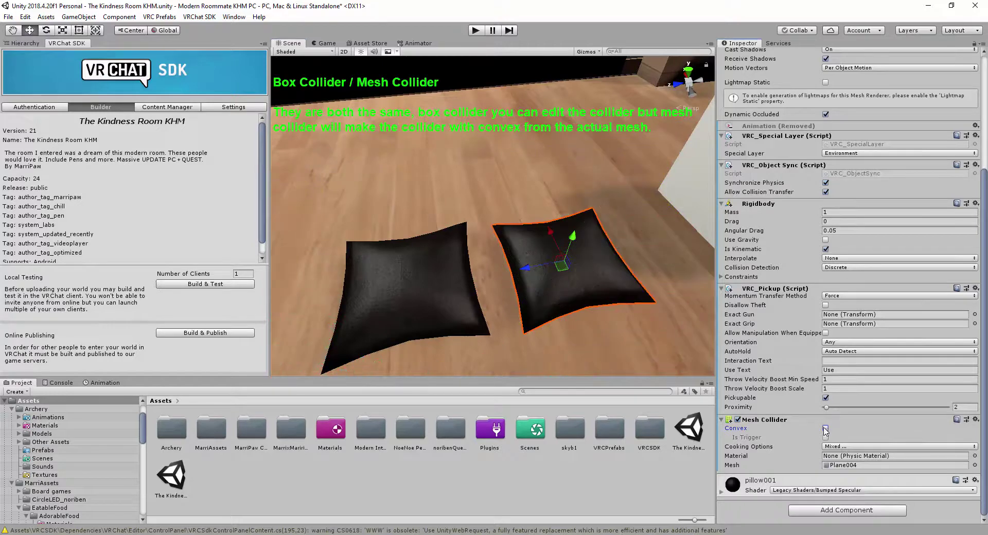
pyautogui.click(825, 429)
pyautogui.moveTo(561, 283)
pyautogui.keyDown('alt'); pyautogui.mouseDown()
pyautogui.moveTo(685, 263)
pyautogui.moveTo(547, 275)
pyautogui.mouseUp(); pyautogui.keyUp('alt')
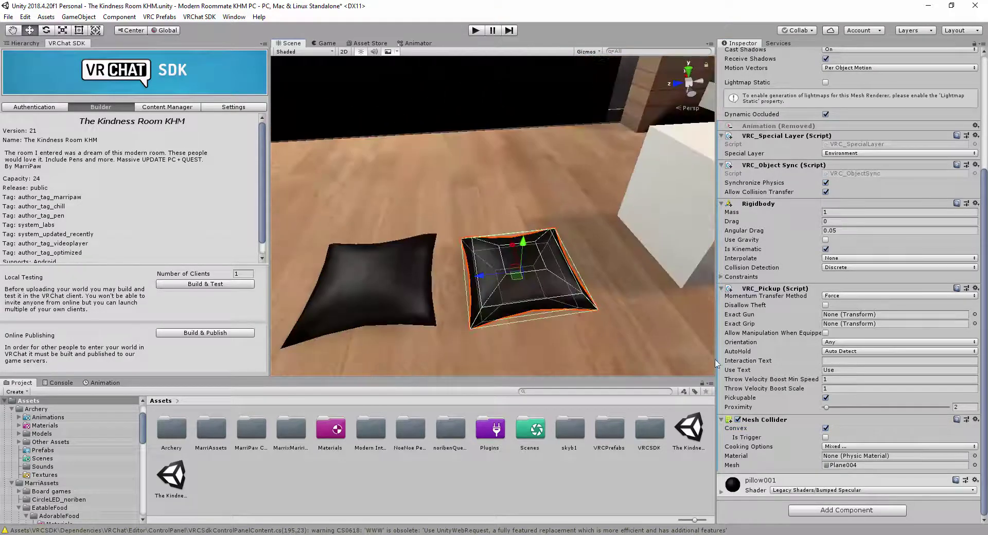
# Step: Try to reshape pillow001 (7)'s Box Collider by its handles in collider edit mode, and leave that mode
pyautogui.click(374, 291)
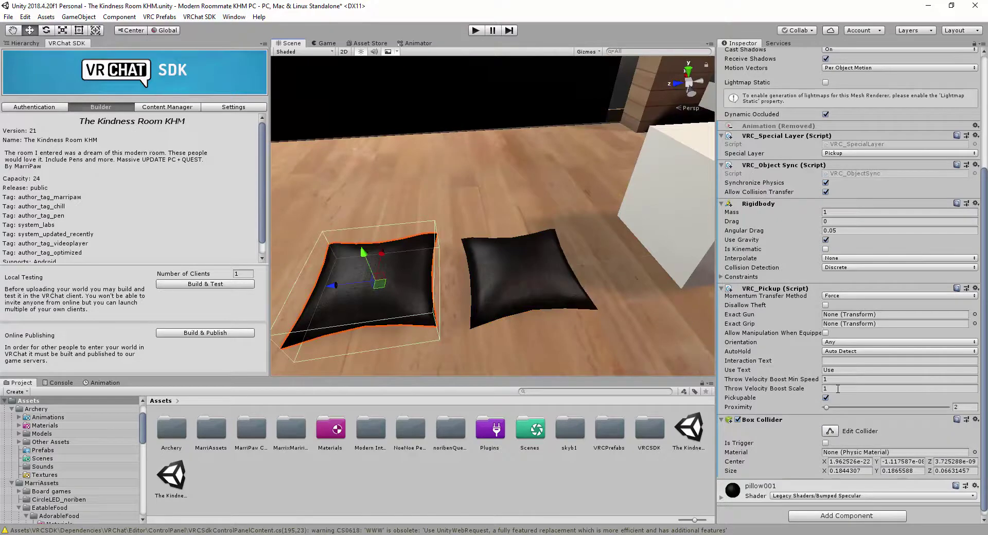
pyautogui.press('f')
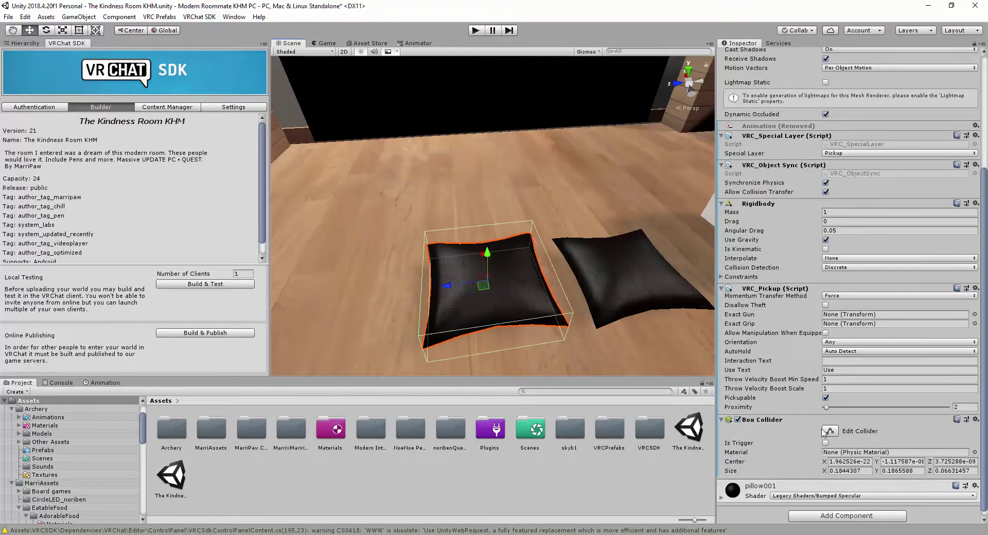
pyautogui.click(830, 431)
pyautogui.moveTo(567, 288)
pyautogui.mouseDown()
pyautogui.moveTo(489, 275)
pyautogui.moveTo(569, 276)
pyautogui.mouseUp()
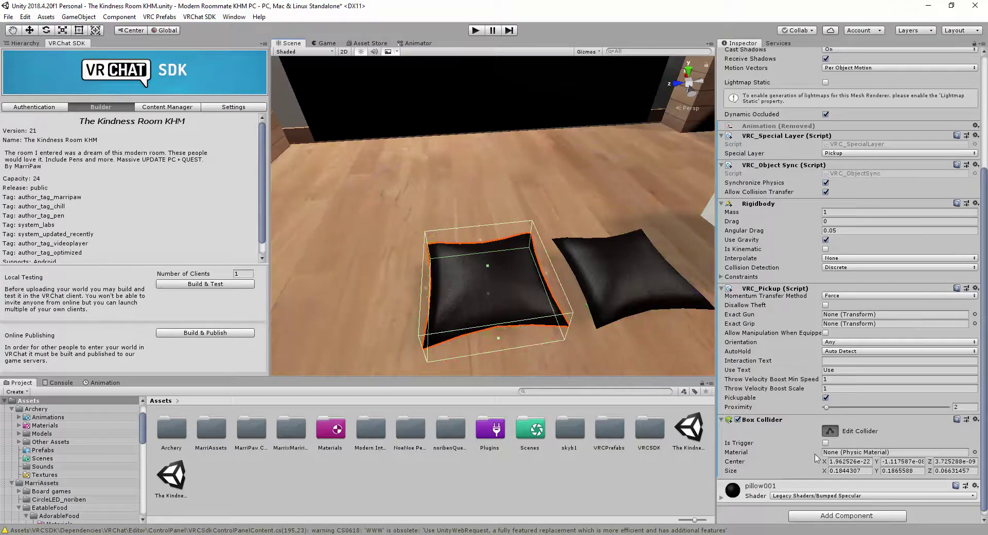
pyautogui.click(830, 431)
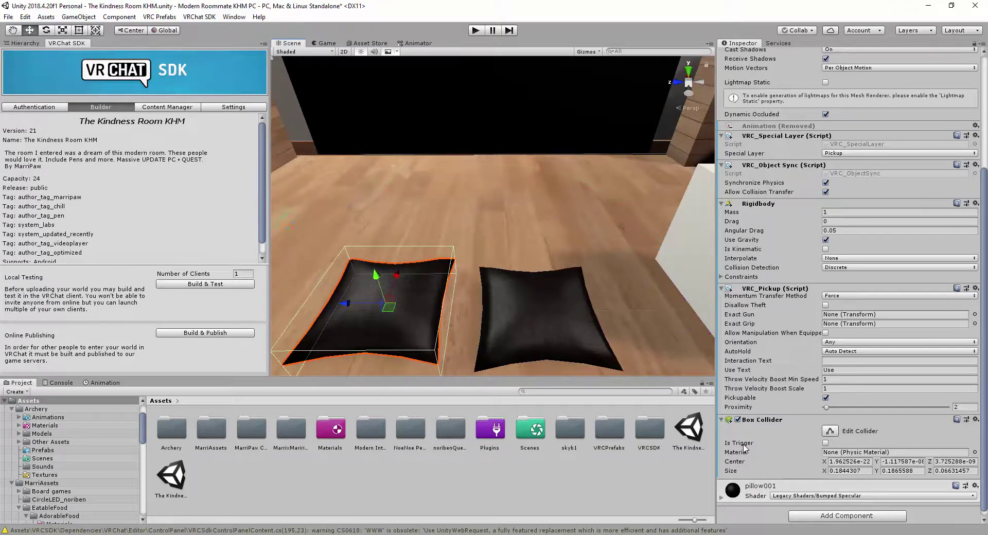
# Step: Try a Center X value of 1 on pillow001 (7)'s Box Collider and undo it
pyautogui.click(866, 461)
pyautogui.write('1')
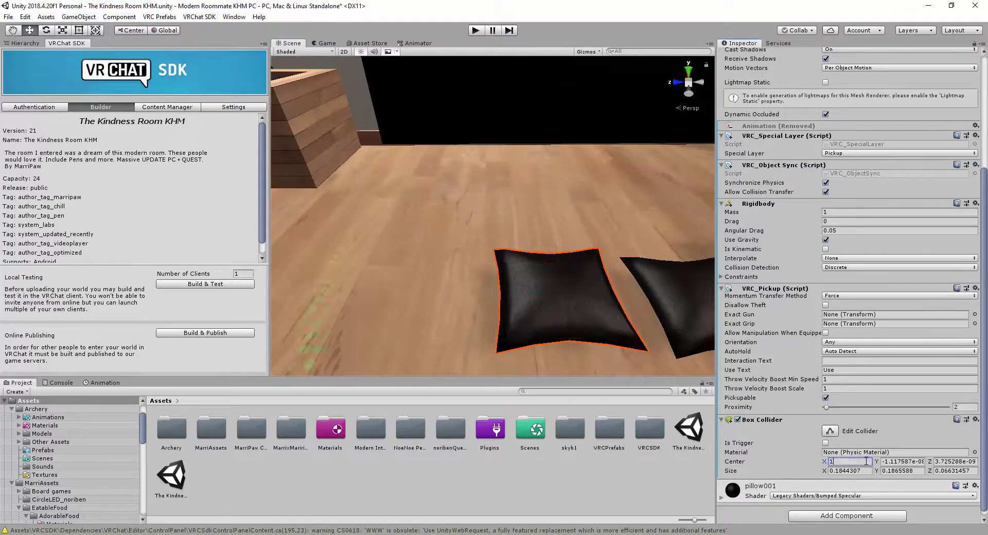
pyautogui.hotkey('ctrl', 'z')
# Step: Examine pillow001 (7)'s Box Collider from several angles and compare it with pillow001 (8)'s convex Mesh Collider
pyautogui.keyDown('alt'); pyautogui.moveTo(582, 309); pyautogui.dragTo(794, 484); pyautogui.keyUp('alt')
pyautogui.keyDown('alt'); pyautogui.moveTo(695, 370); pyautogui.dragTo(789, 443); pyautogui.keyUp('alt')
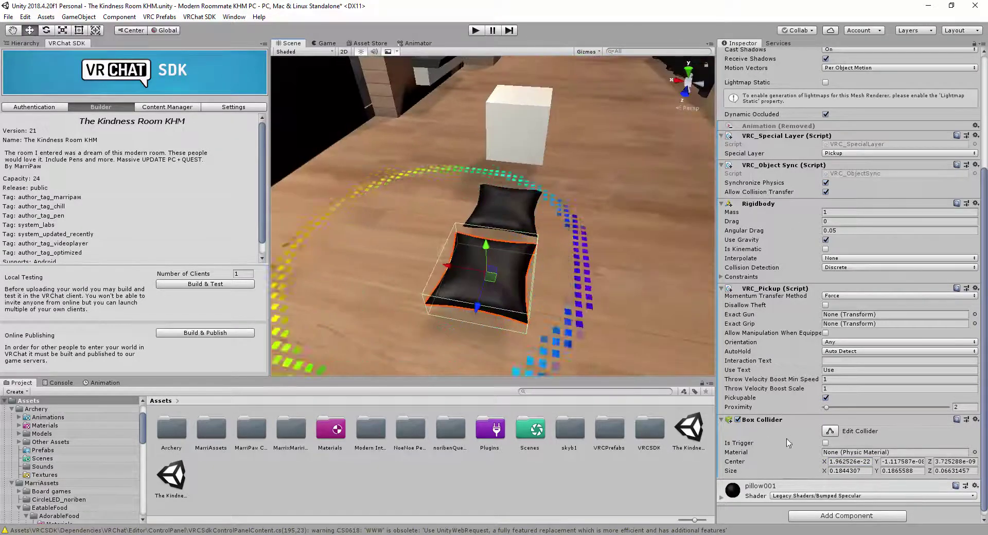
pyautogui.moveTo(474, 318); pyautogui.dragTo(546, 330, button='right')
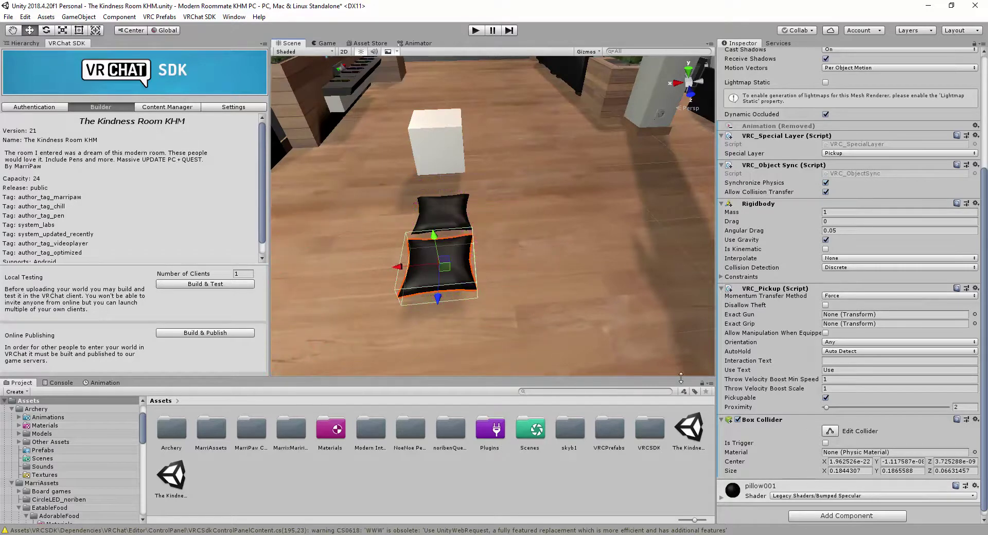
pyautogui.moveTo(582, 303); pyautogui.dragTo(445, 282, button='right')
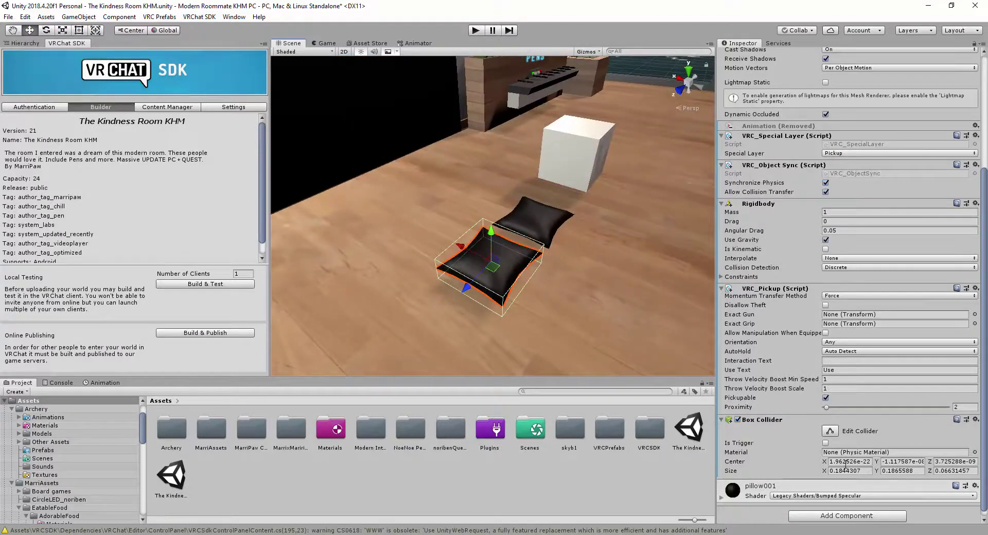
pyautogui.scroll(3, 527, 287)
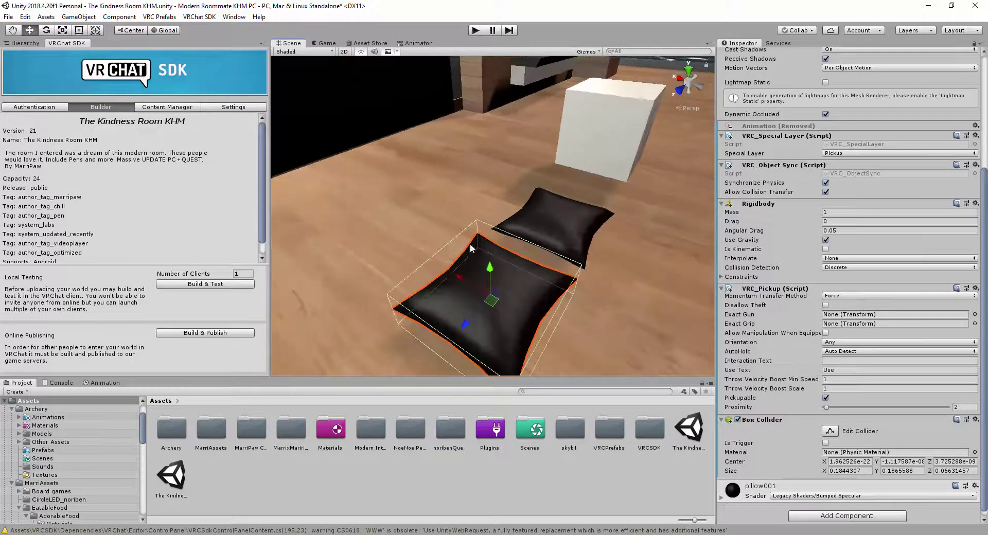
pyautogui.click(561, 230)
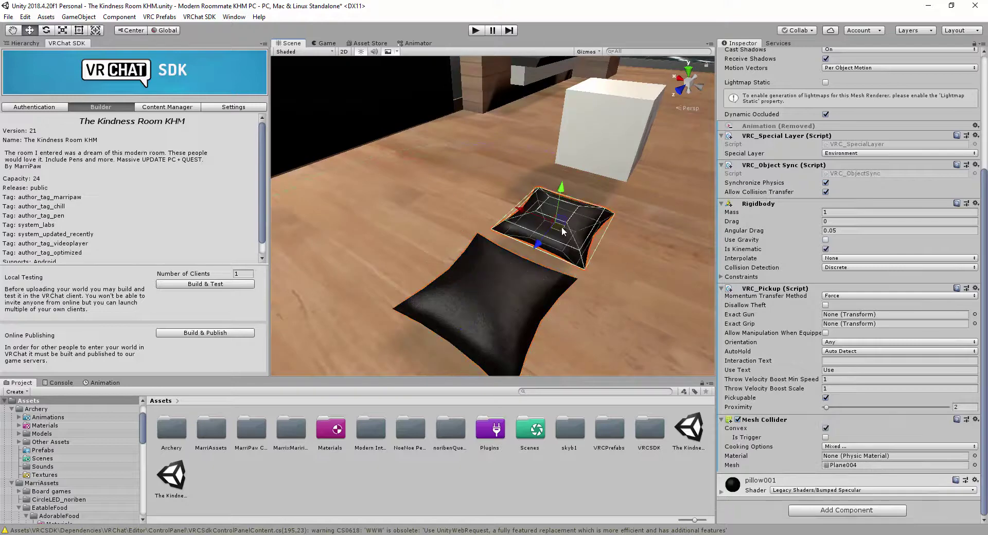
# Step: Examine both black pillows and the surrounding floor from a wider view of the room
pyautogui.moveTo(561, 230); pyautogui.dragTo(514, 302, button='right')
pyautogui.press('s')
pyautogui.press('w')
pyautogui.press('s')
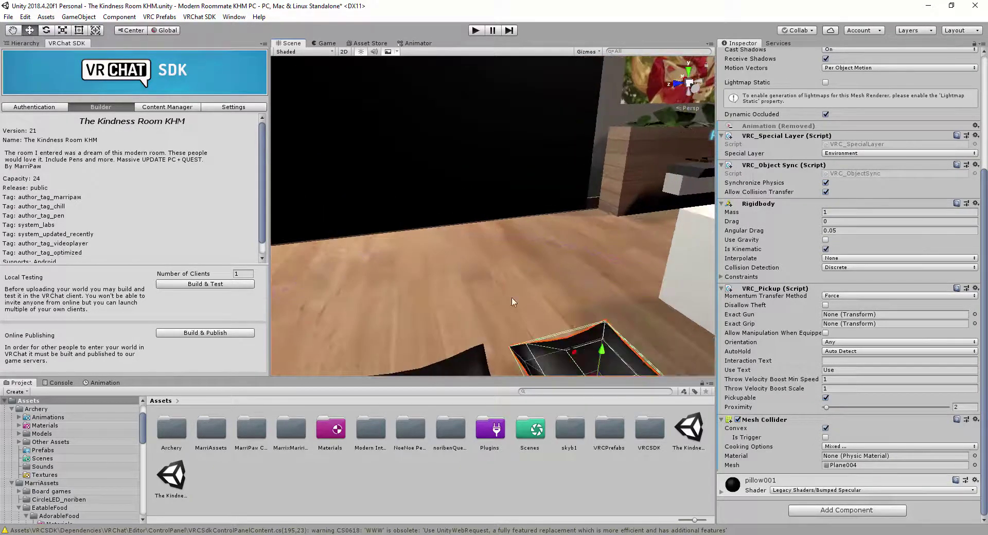
pyautogui.press('f')
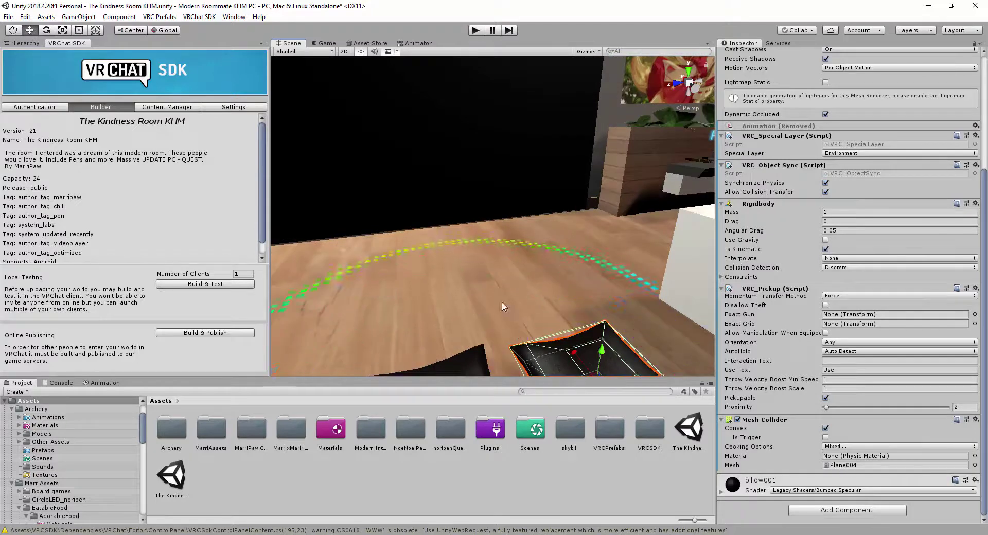
pyautogui.press('s')
pyautogui.moveTo(495, 270); pyautogui.dragTo(517, 291, button='right')
pyautogui.press('s')
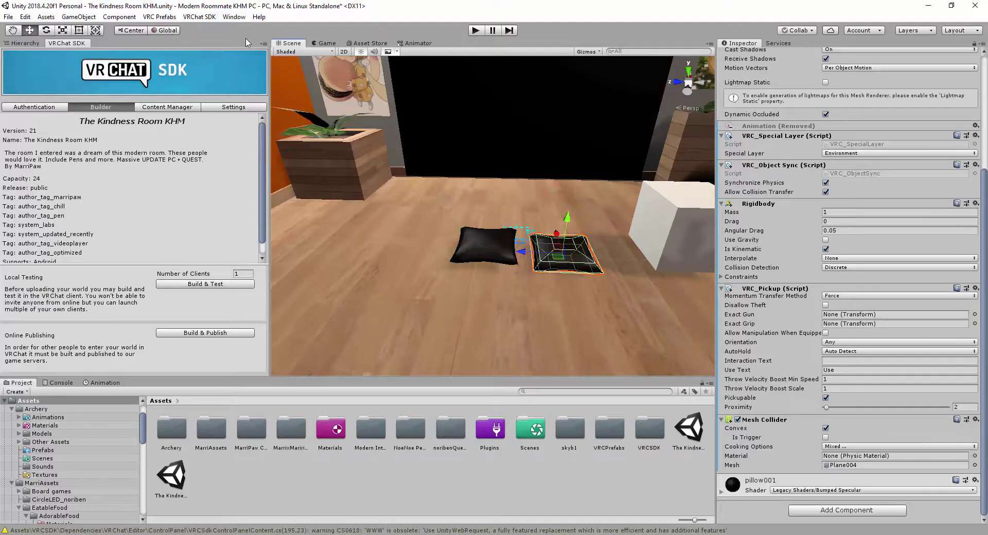
# Step: Build The Kindness Room KHM world and launch it as a local test with one client
pyautogui.click(146, 107)
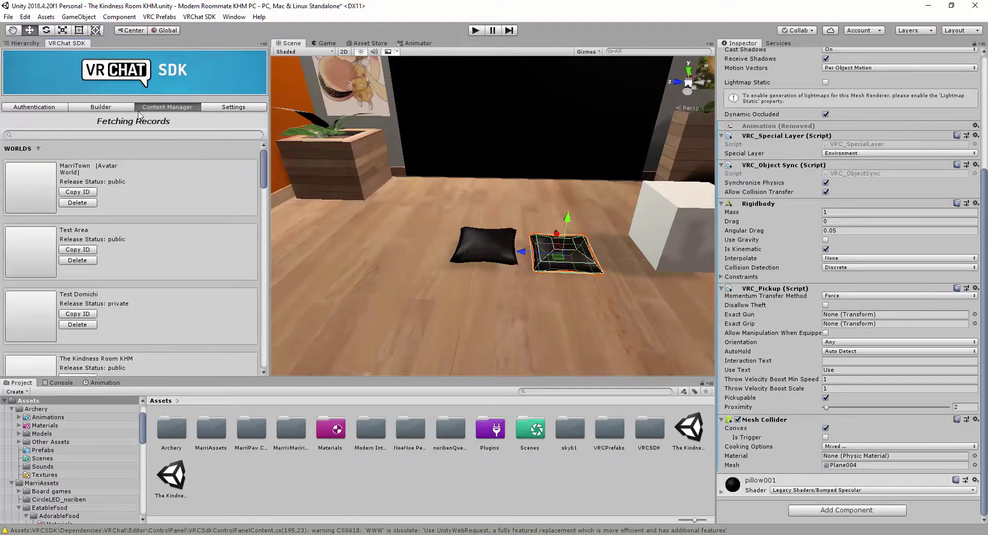
pyautogui.click(120, 107)
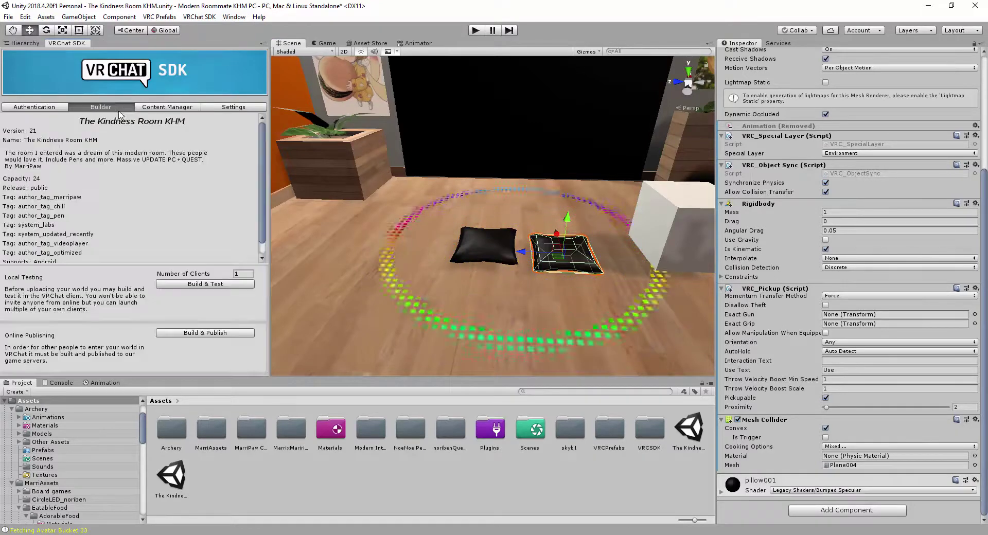
pyautogui.click(212, 285)
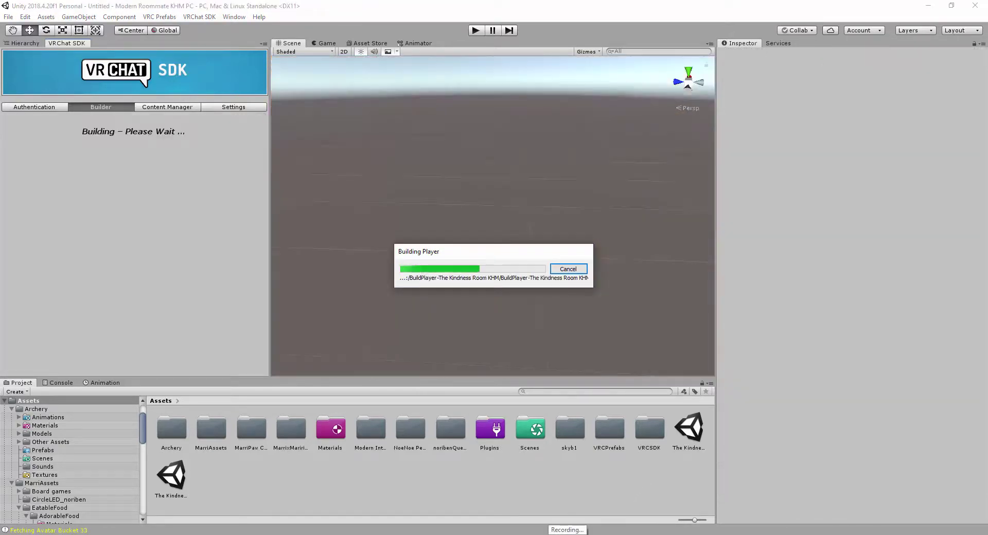
# Step: Switch to the VRChat test client, walk to the two black pillows and aim at one of them
pyautogui.click(568, 534)
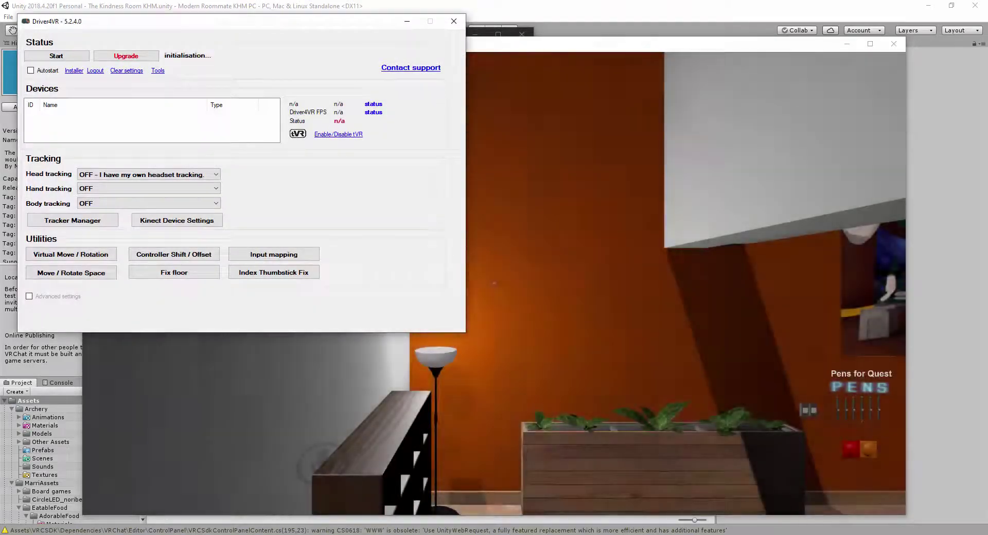
pyautogui.press('w')
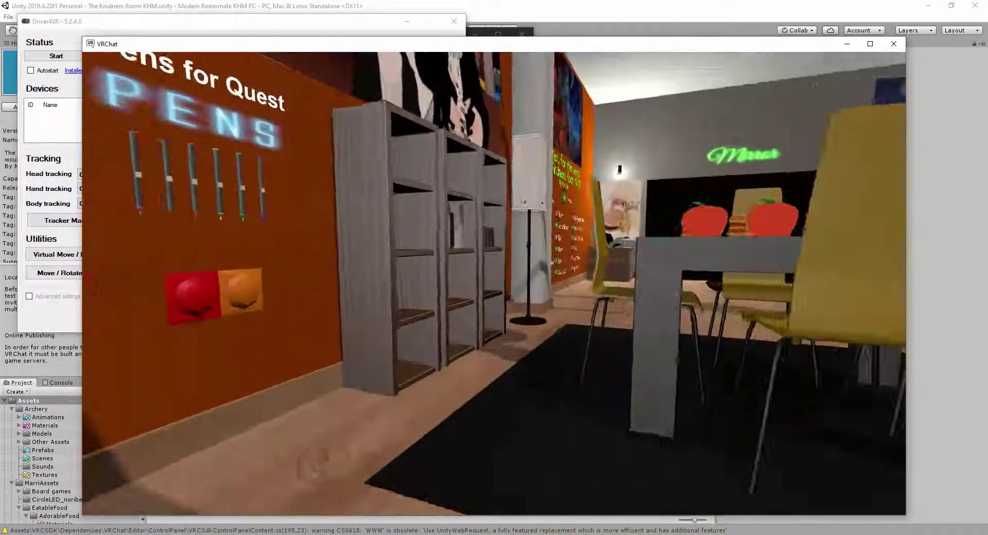
pyautogui.press('w')
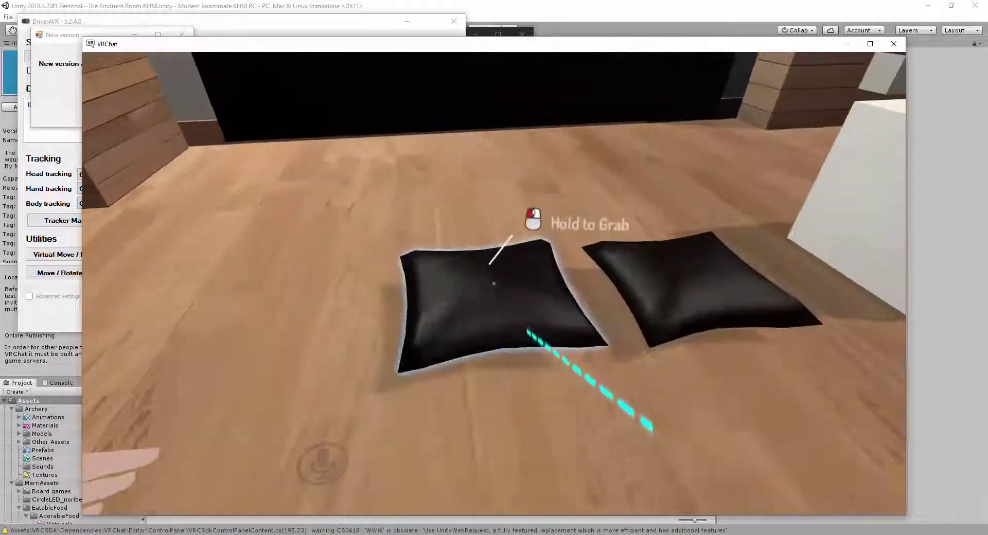